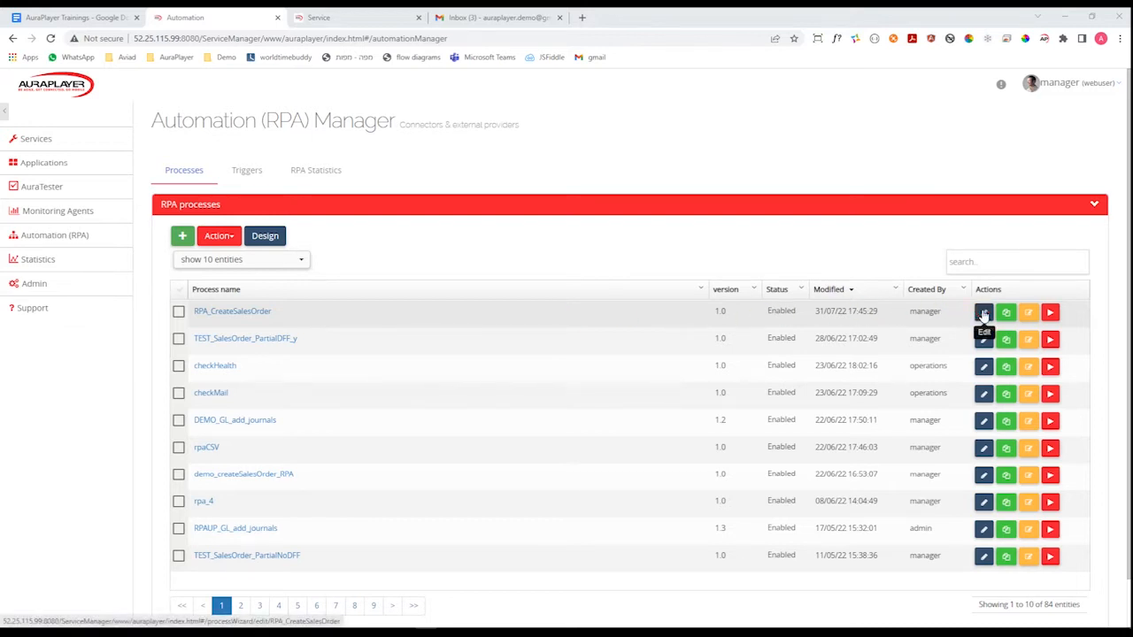
- Open the RPA_CreateSalesOrder process for editing and rename its RPA_createSalesOrderHeader service step to "create header"
left_click(984, 315)
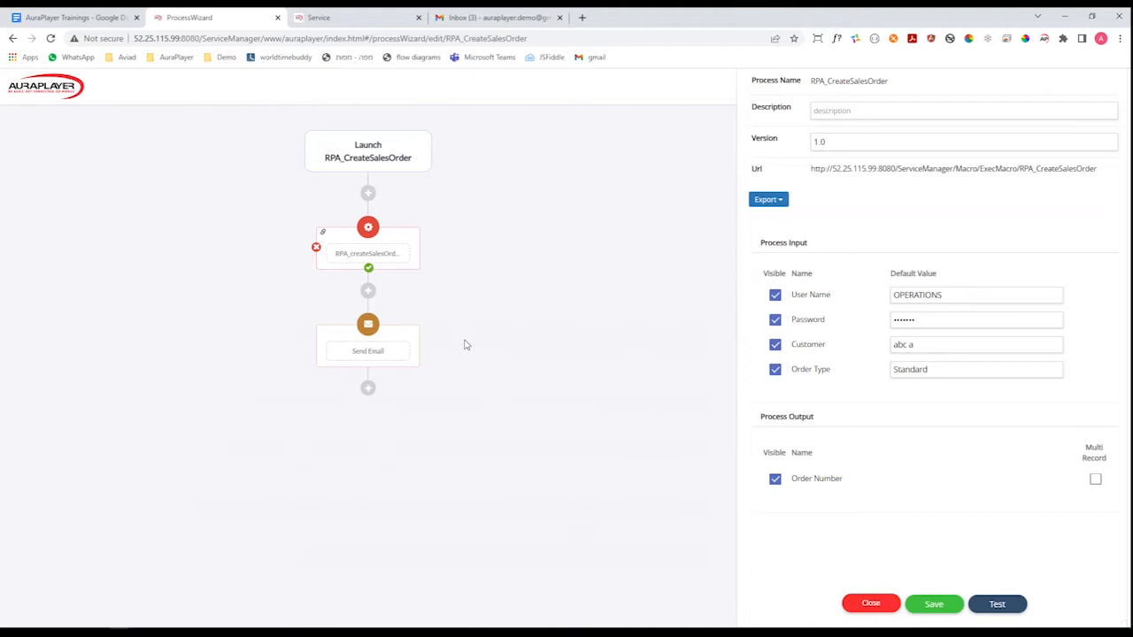
left_click(388, 238)
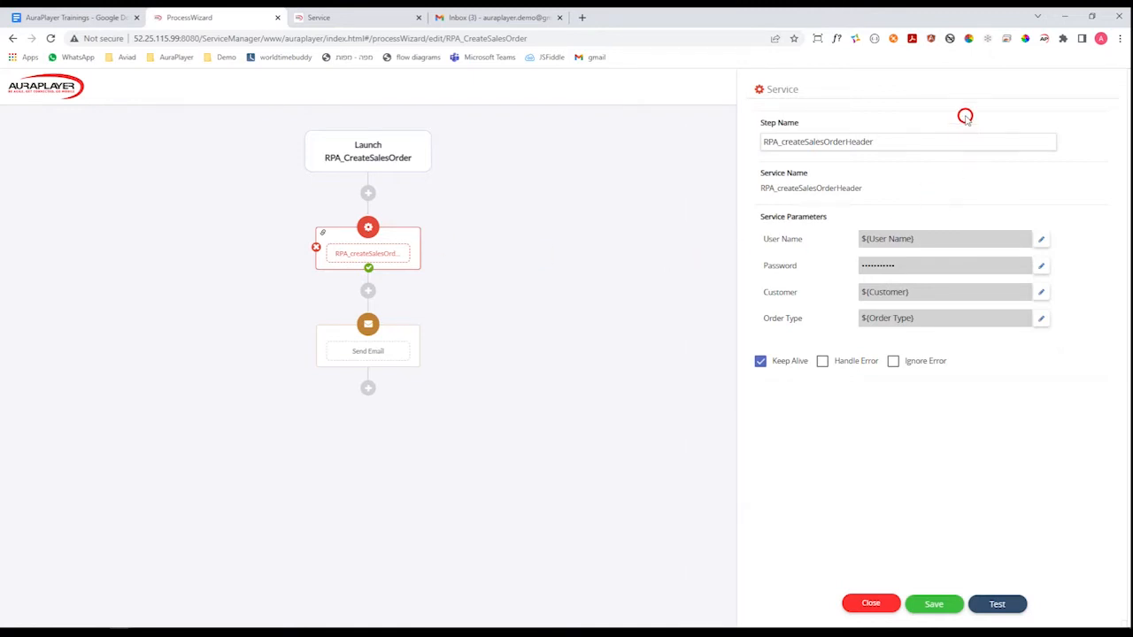
left_click_drag(858, 169, 863, 191)
left_click(894, 138)
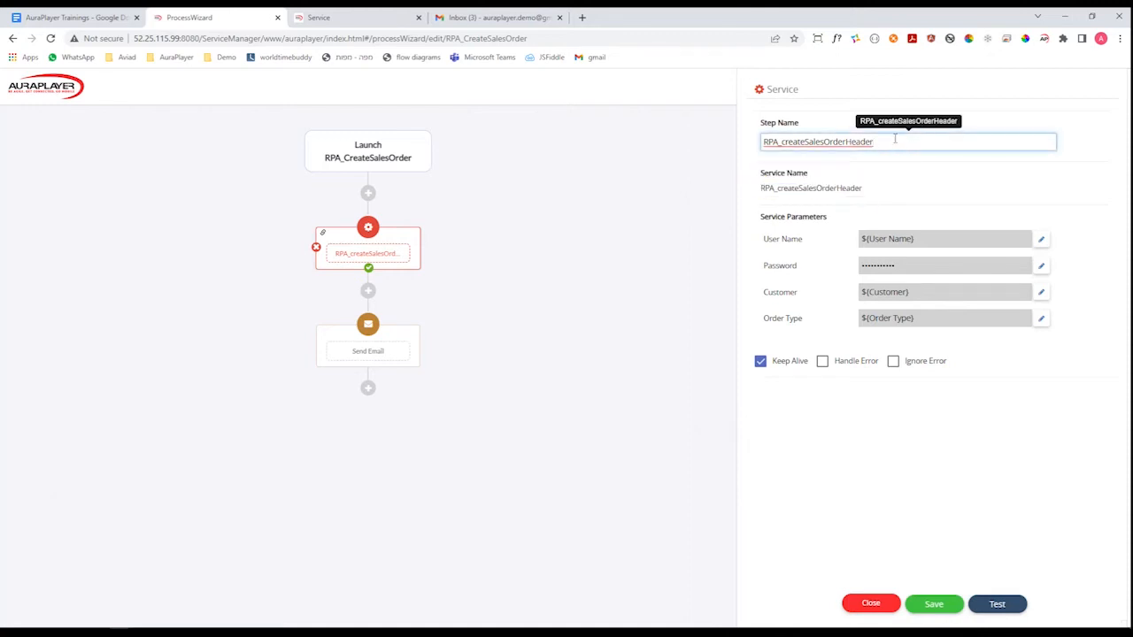
key("ctrl+a")
type("cr")
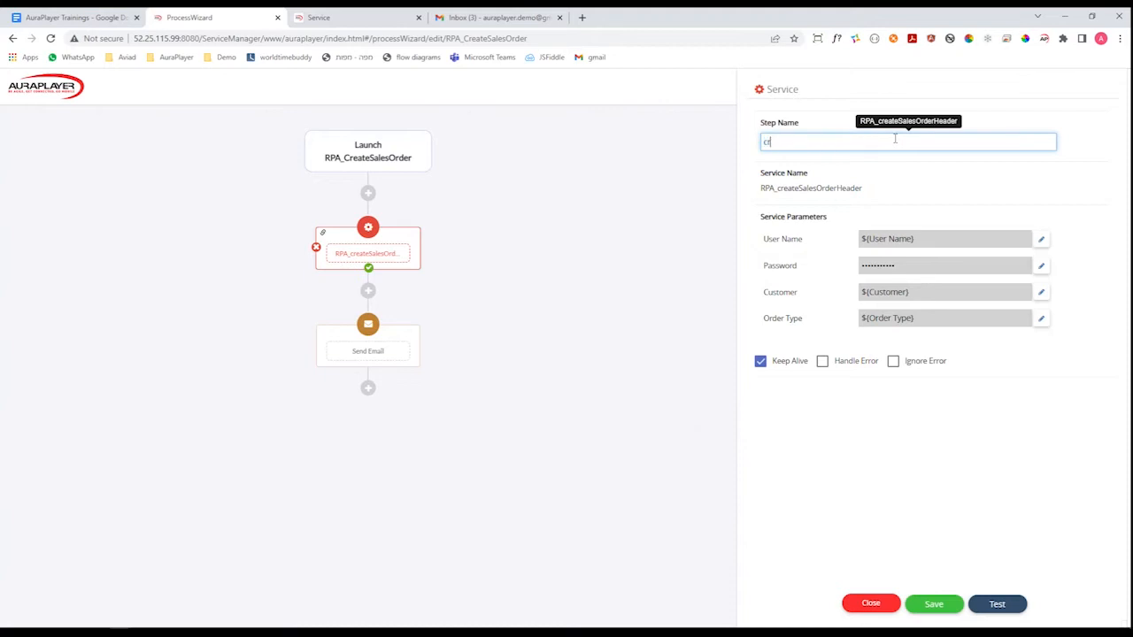
type("eate header")
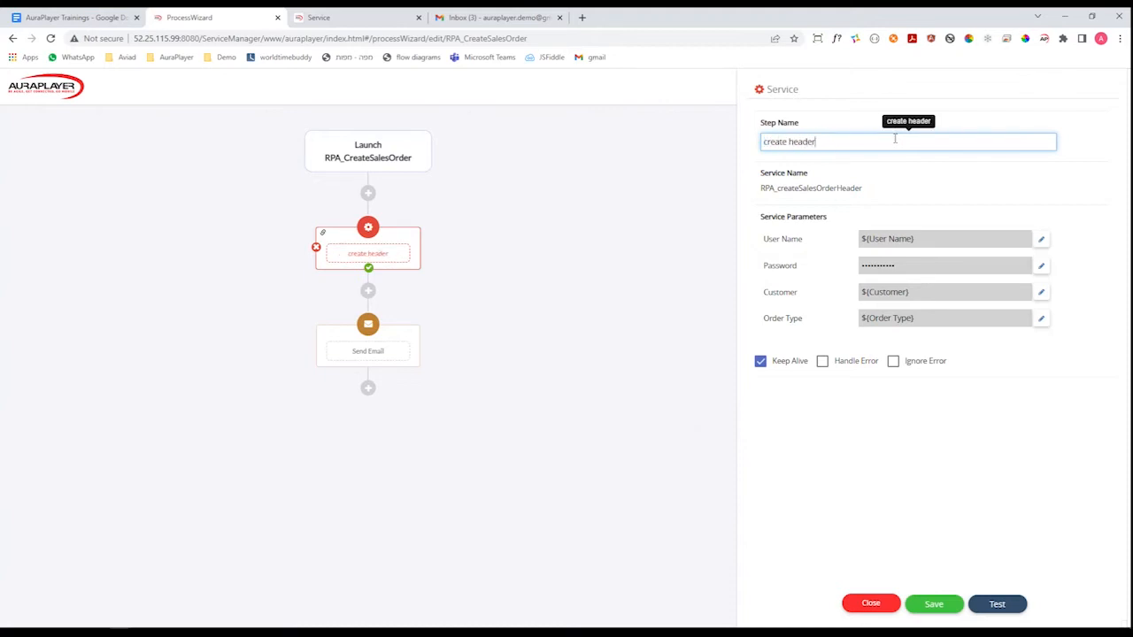
left_click(652, 258)
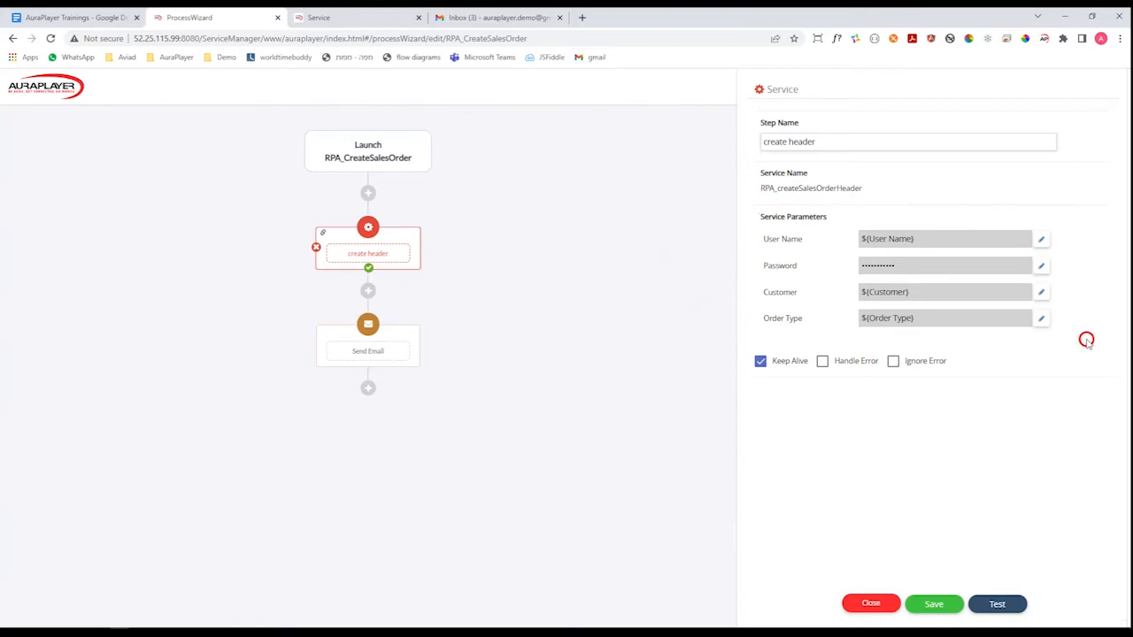
- Examine the RPA_createSalesOrderHeader service's input and output parameters, and the source options for the create header step's User Name parameter
left_click(352, 18)
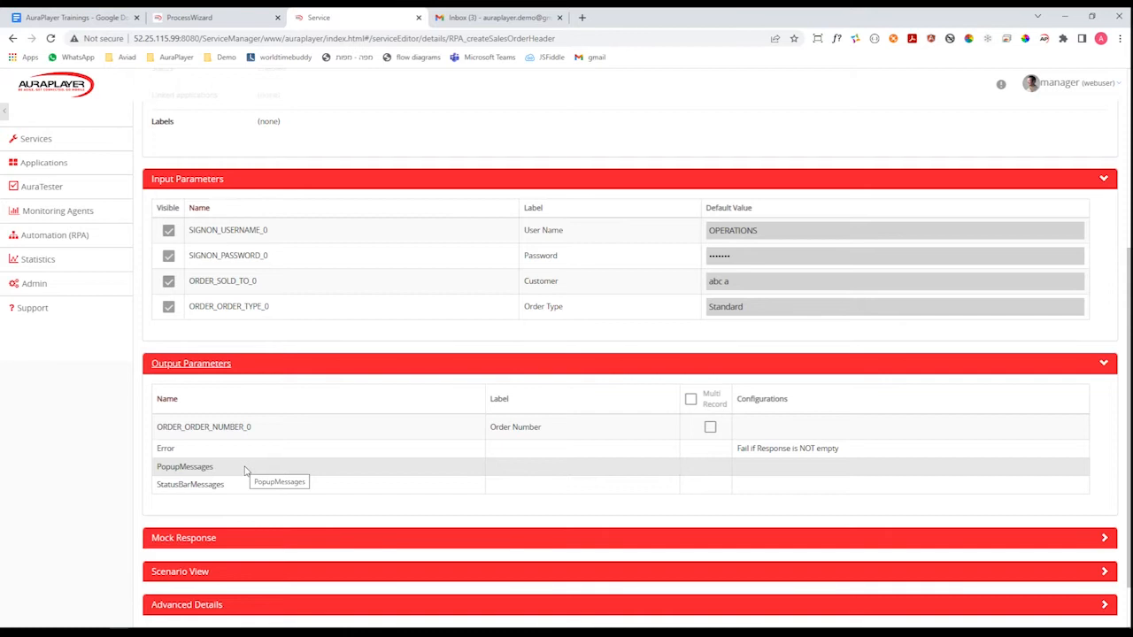
left_click(207, 17)
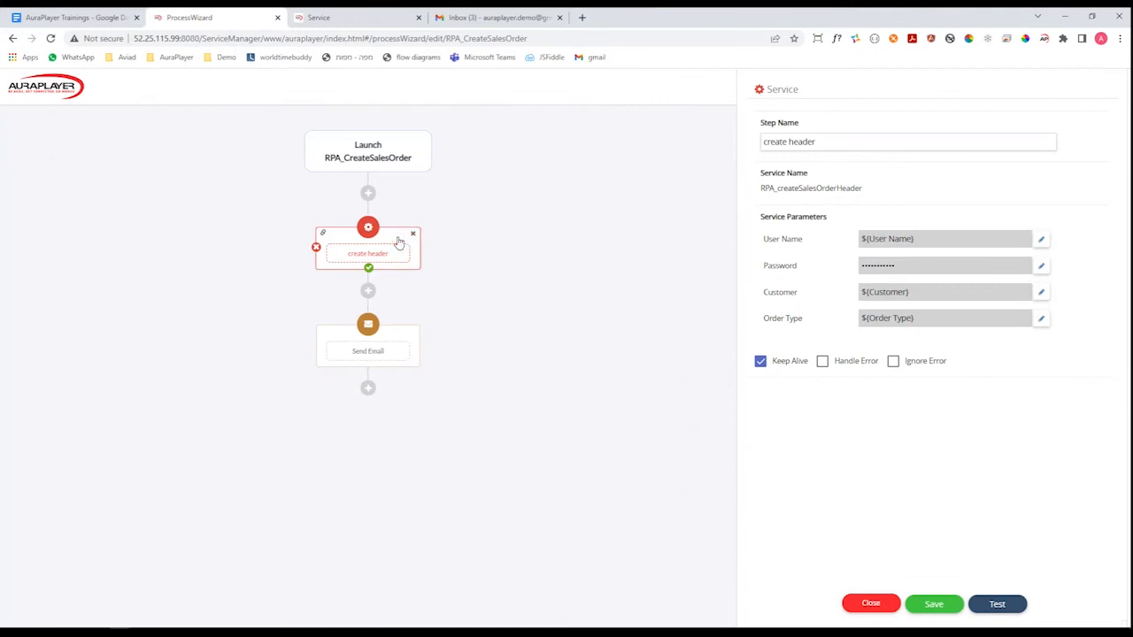
left_click(1043, 243)
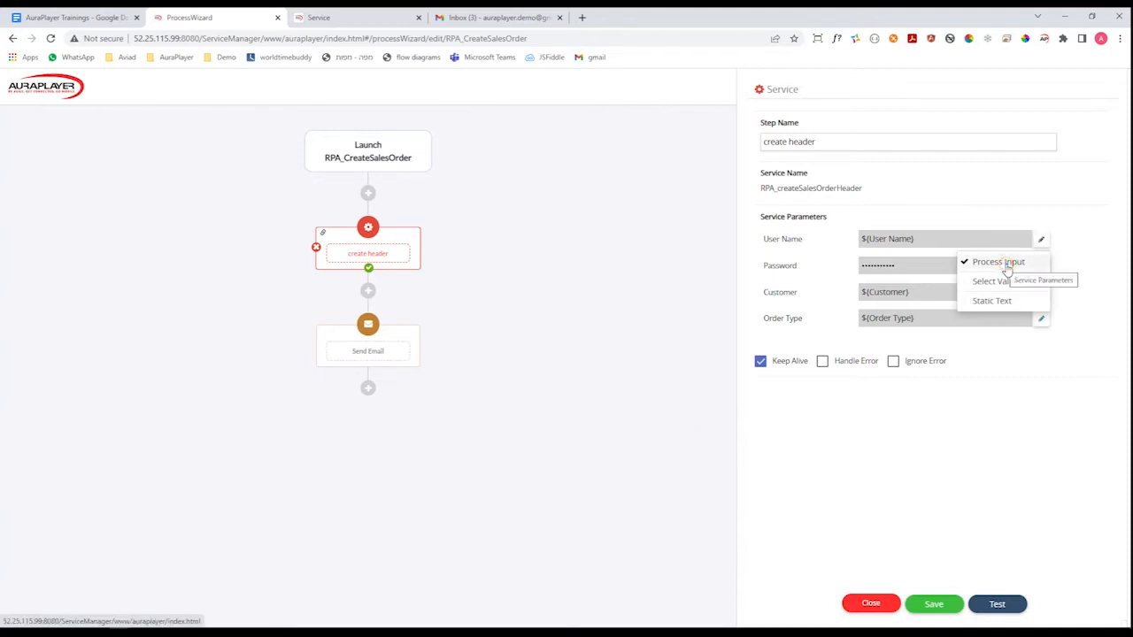
left_click(875, 343)
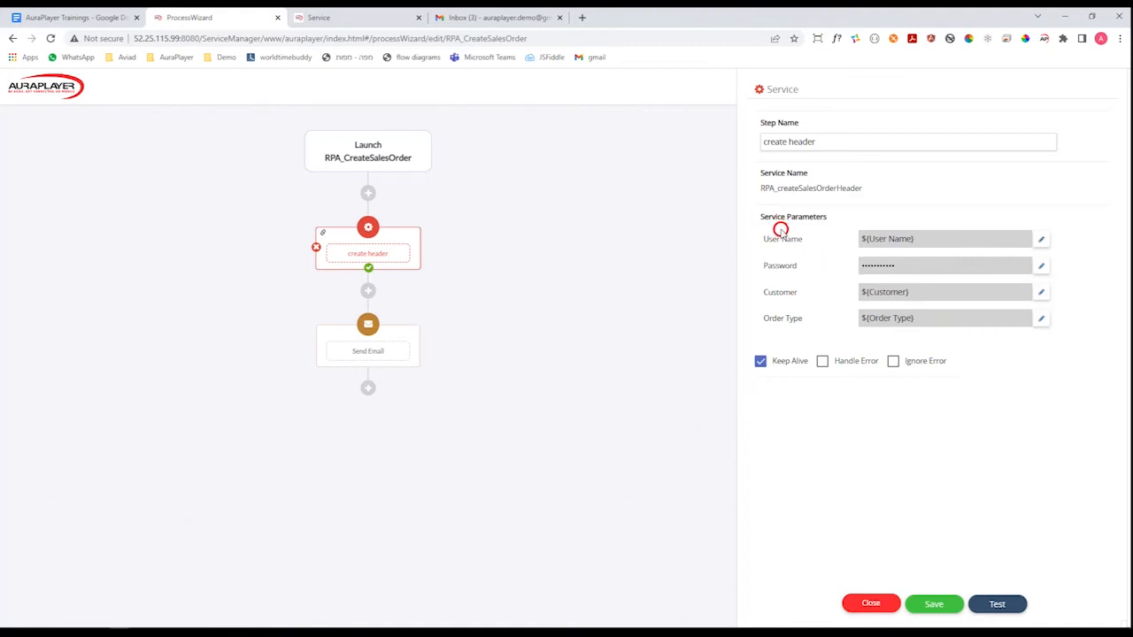
- Review the process-level inputs and outputs of RPA_CreateSalesOrder, including the visibility setting of the Order Number output
left_click(380, 151)
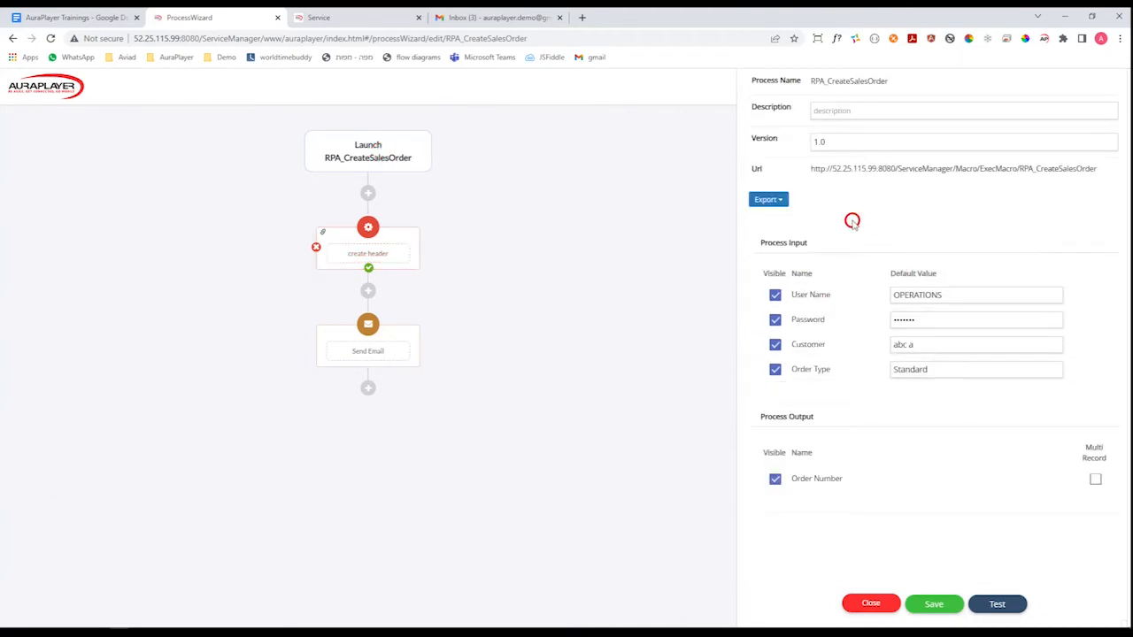
left_click(819, 376)
left_click(977, 389)
left_click(776, 483)
left_click(779, 474)
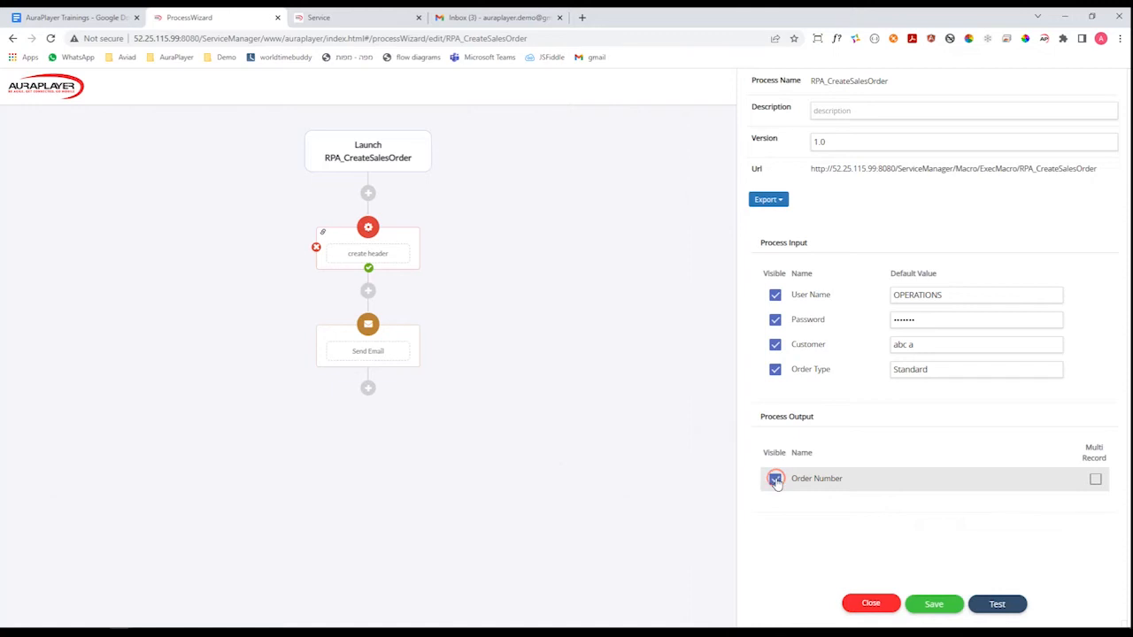
left_click(776, 479)
- Inspect the value source options for the create header step's Customer and Order Type parameters
left_click(392, 234)
left_click(945, 272)
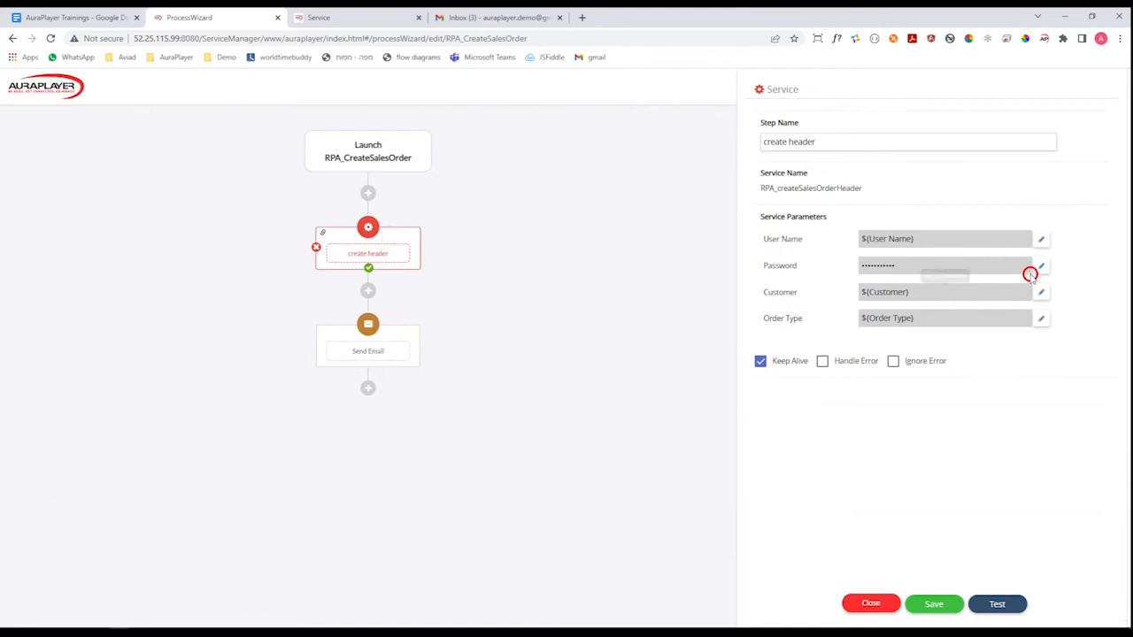
left_click(1044, 319)
left_click(1043, 295)
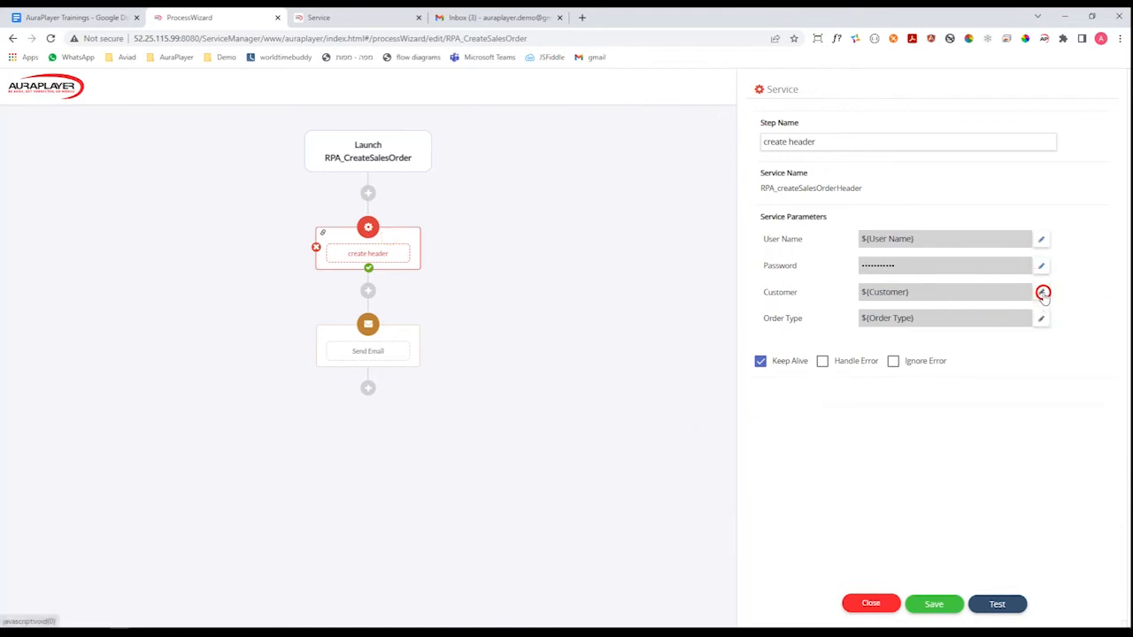
left_click(1041, 317)
left_click(1042, 319)
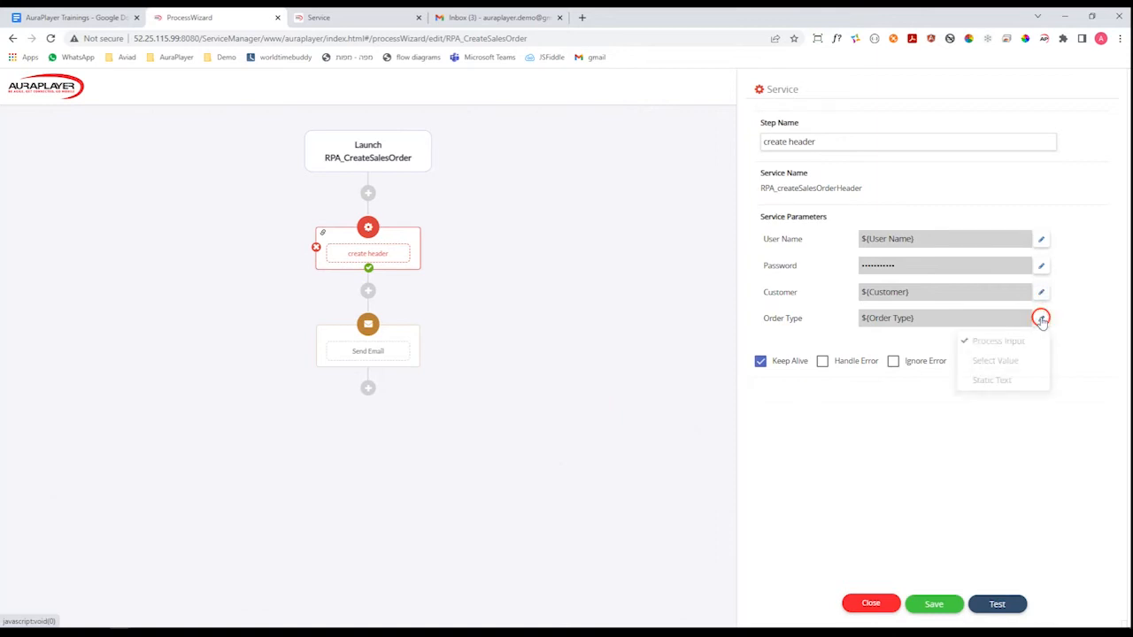
left_click(1014, 362)
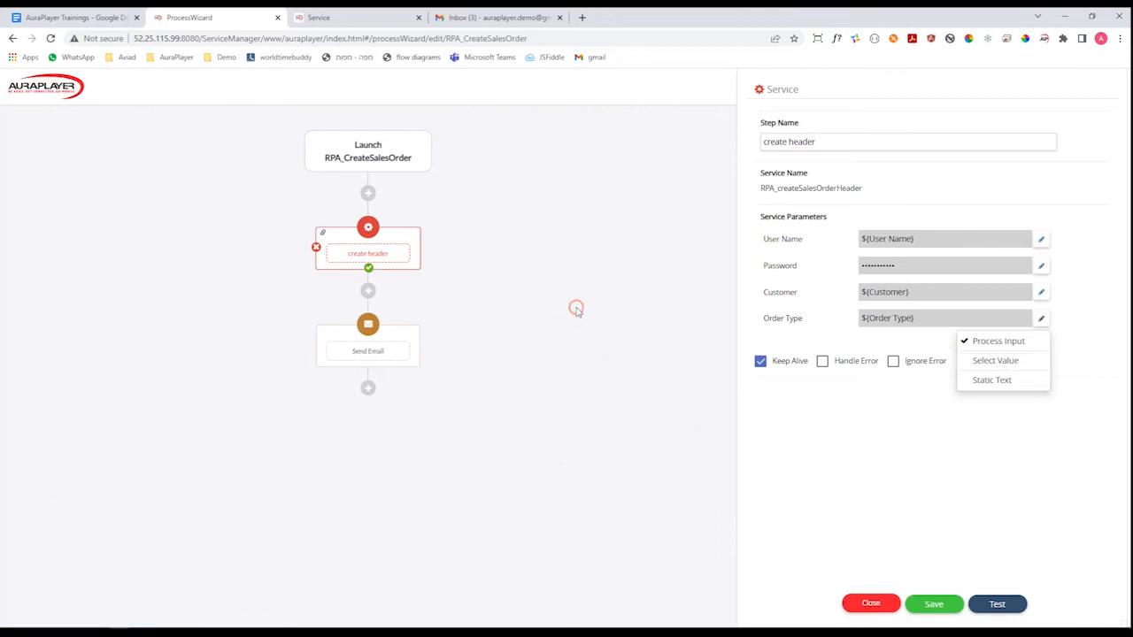
- Add the RPA_createSalesOrderAddFirstLine service as a new step between create header and Send Email
left_click(456, 284)
left_click(368, 289)
left_click(252, 341)
left_click(531, 341)
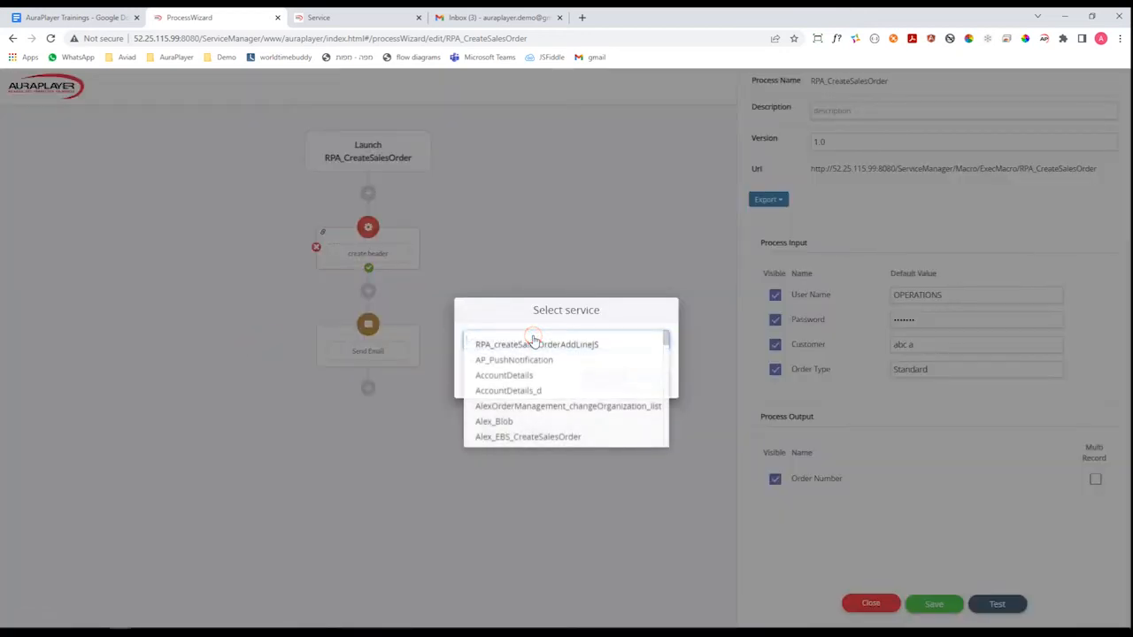
type("RPA_create")
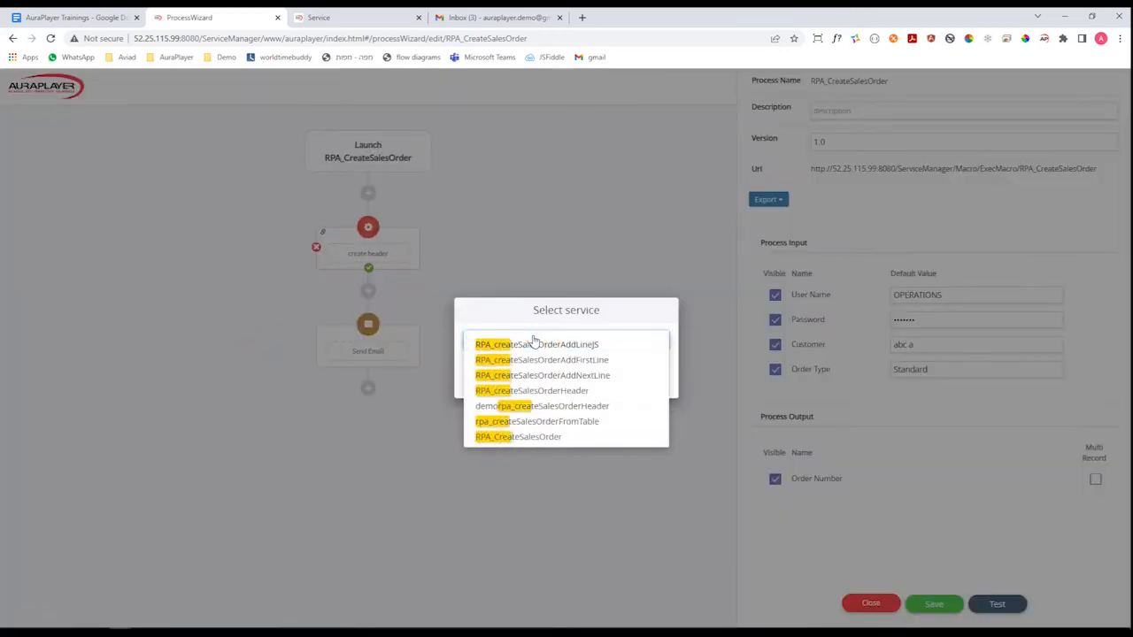
left_click(798, 275)
left_click(587, 360)
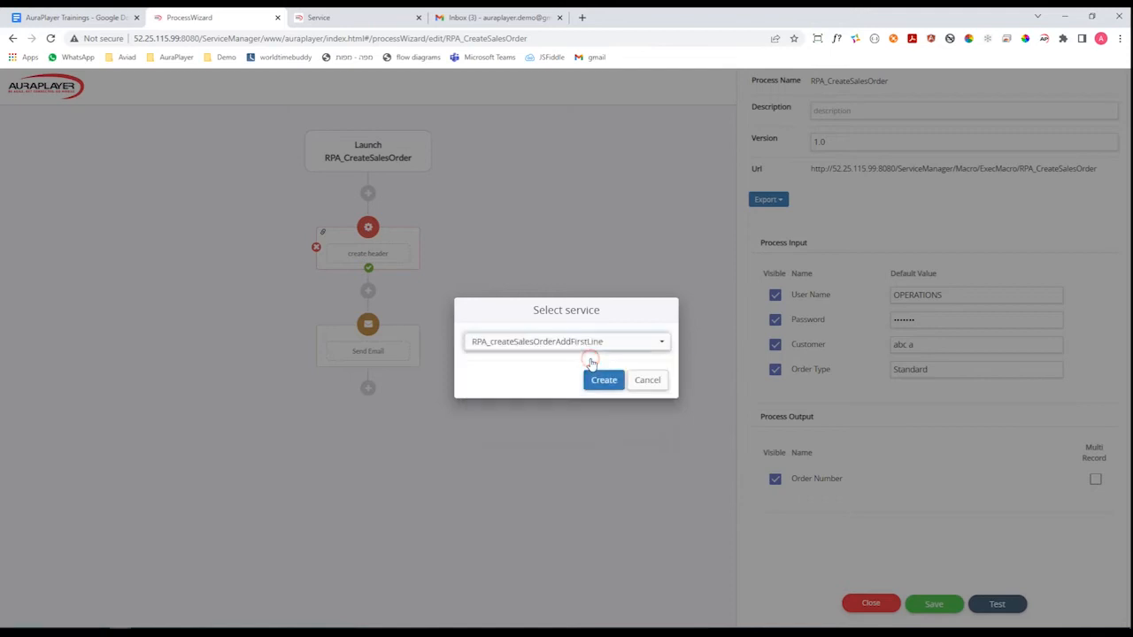
left_click(597, 384)
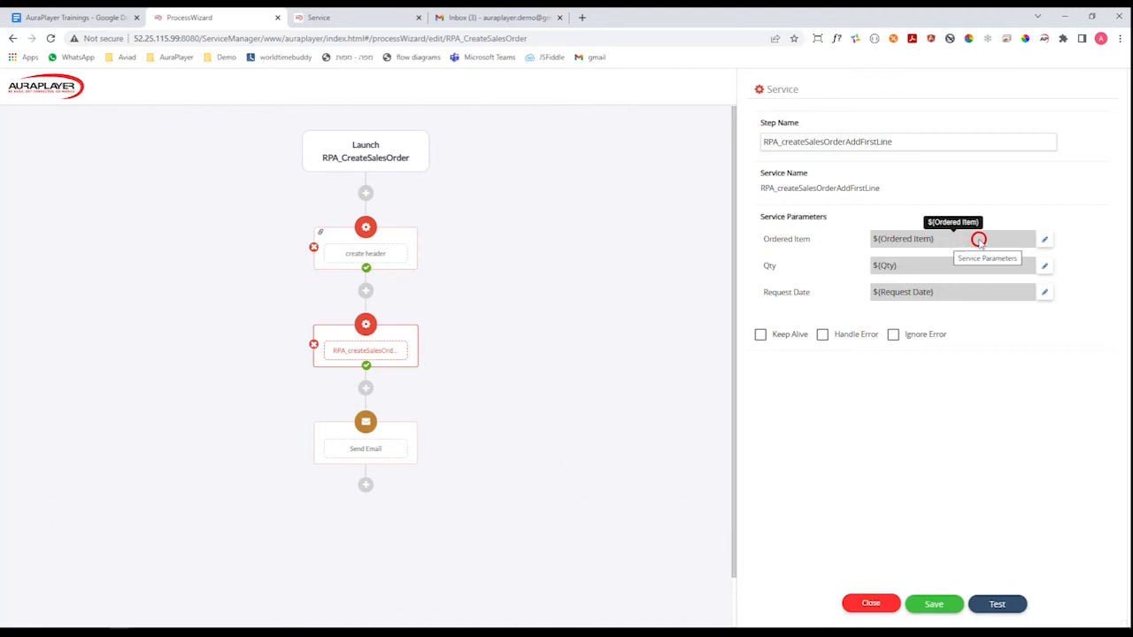
- Map the new service step's Ordered Item parameter to the create header step's Order Number output, and check the process inputs
left_click(1045, 240)
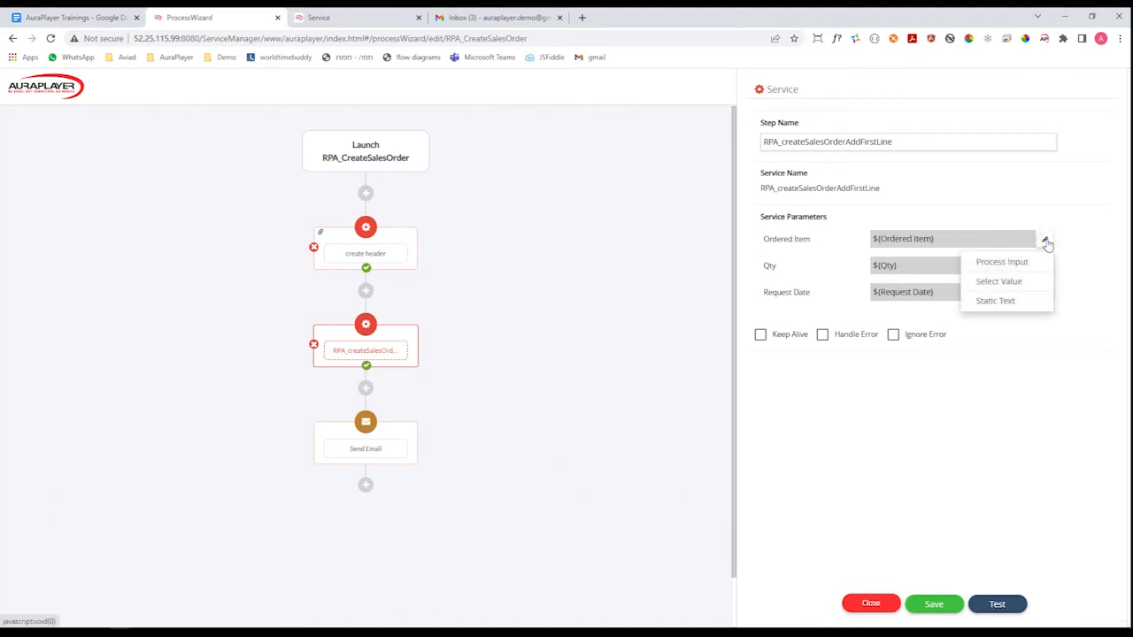
left_click(1009, 281)
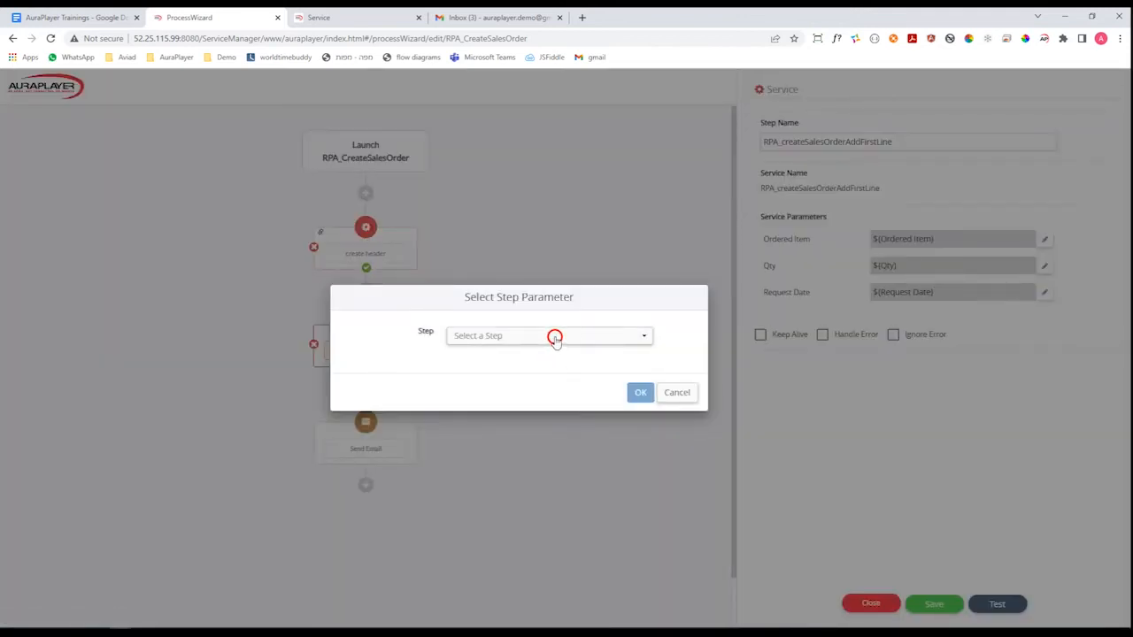
left_click(553, 338)
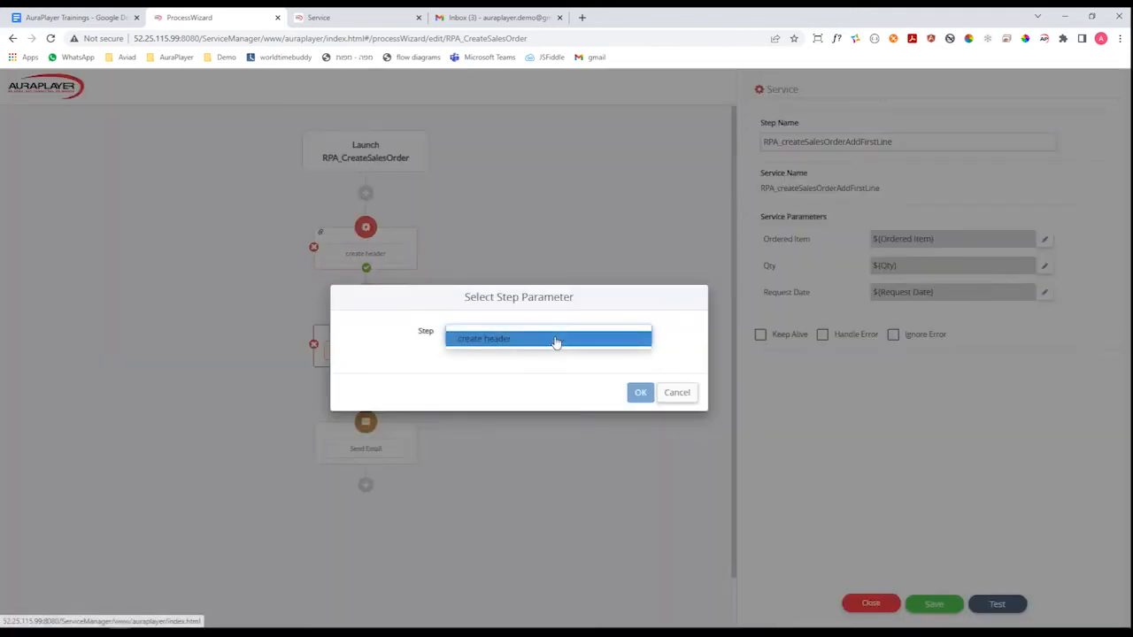
left_click(501, 339)
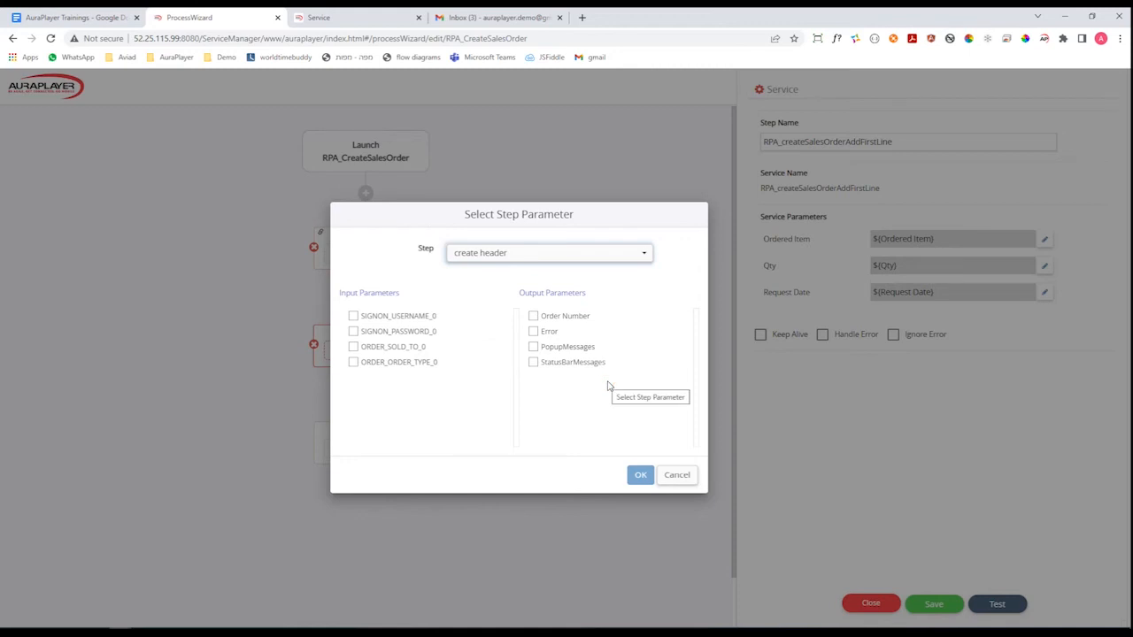
left_click(533, 316)
left_click(641, 476)
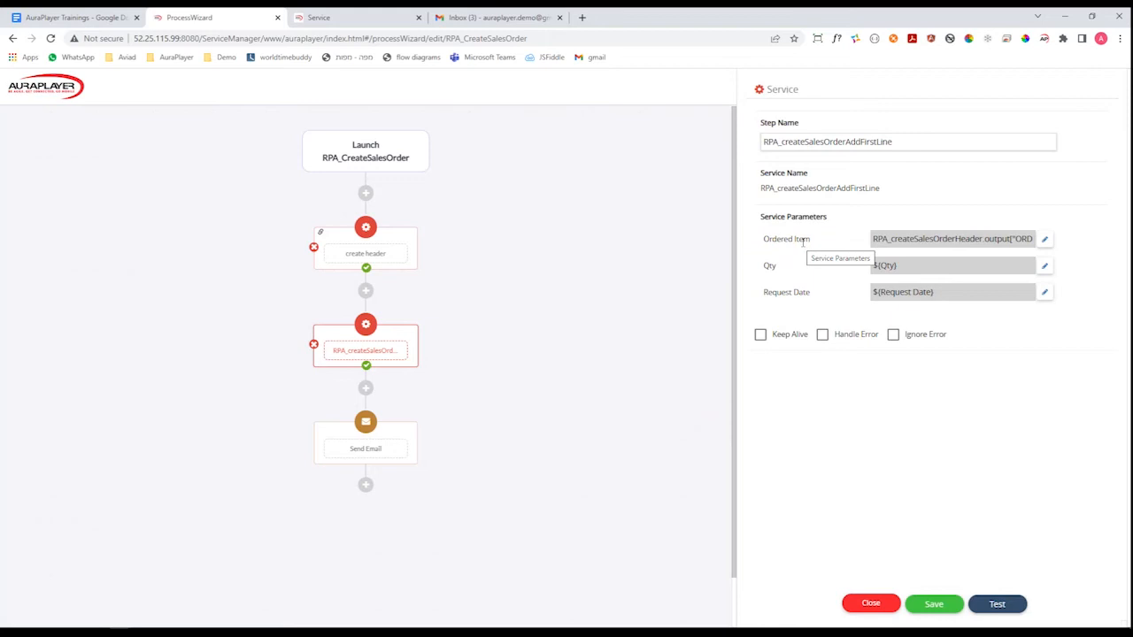
left_click(379, 155)
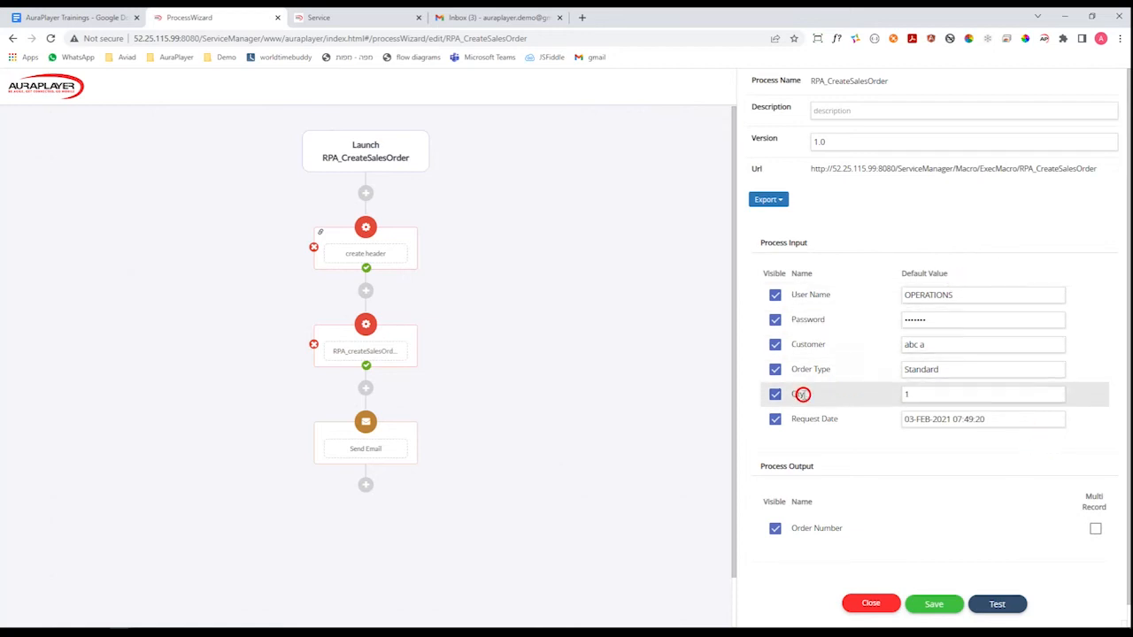
left_click(870, 388)
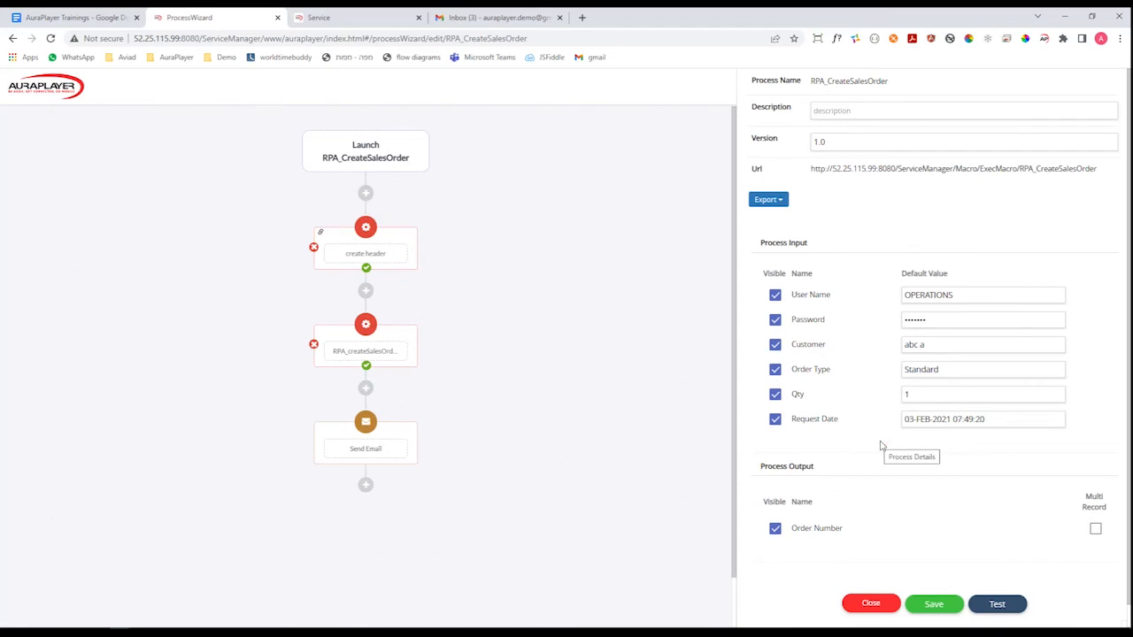
- Set the create header step's Order Type parameter to the static text "standard" and check the process inputs
left_click(392, 239)
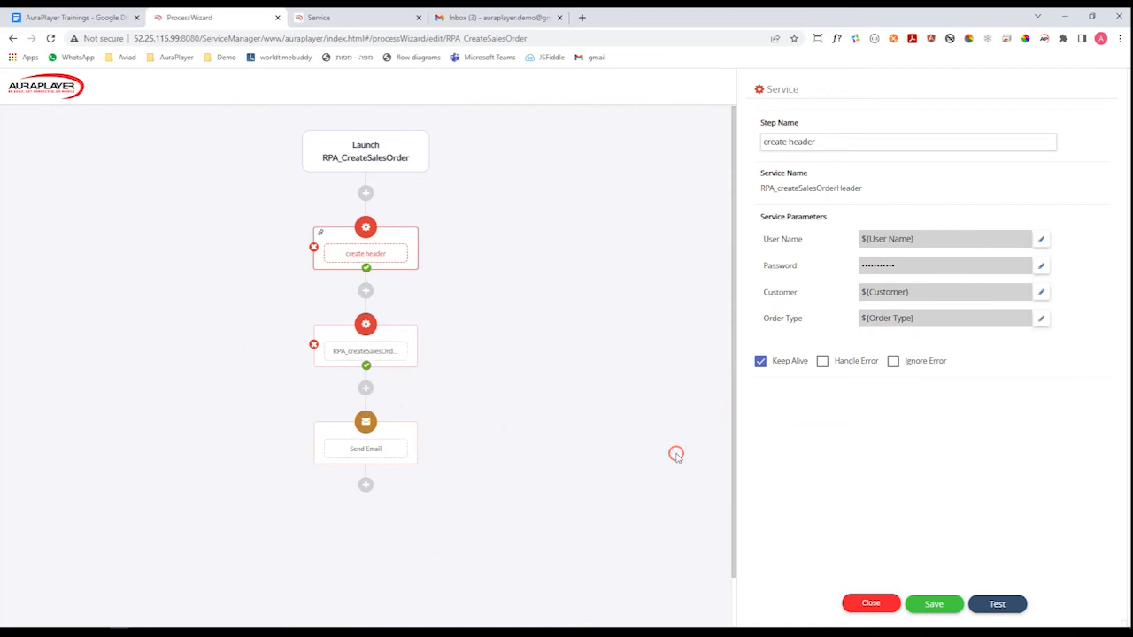
left_click(1042, 319)
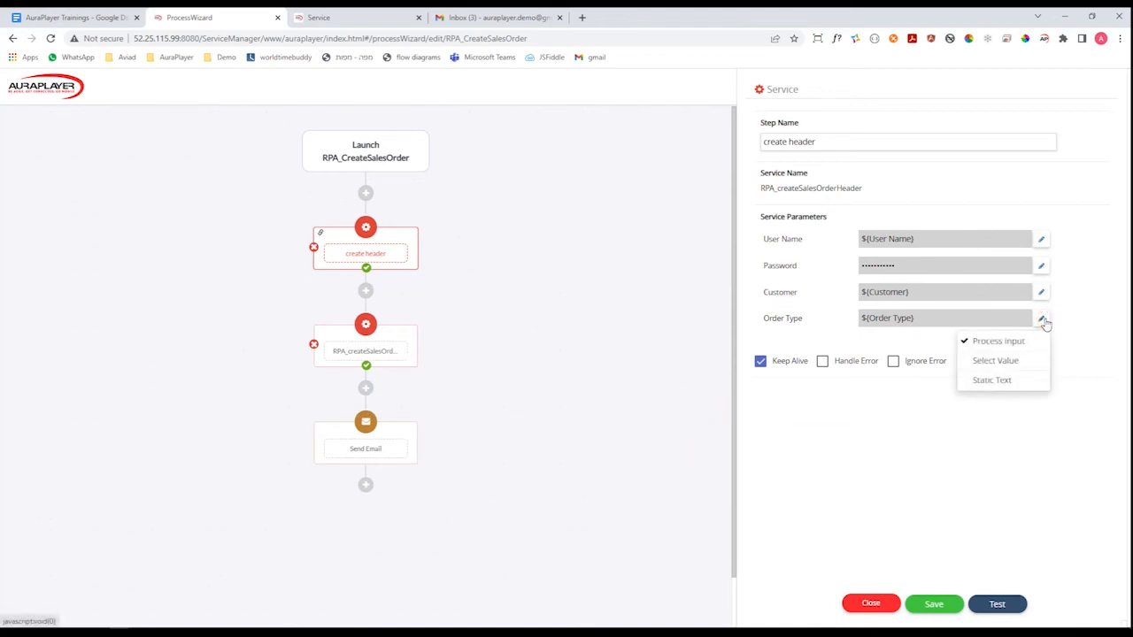
left_click(1002, 381)
left_click(591, 340)
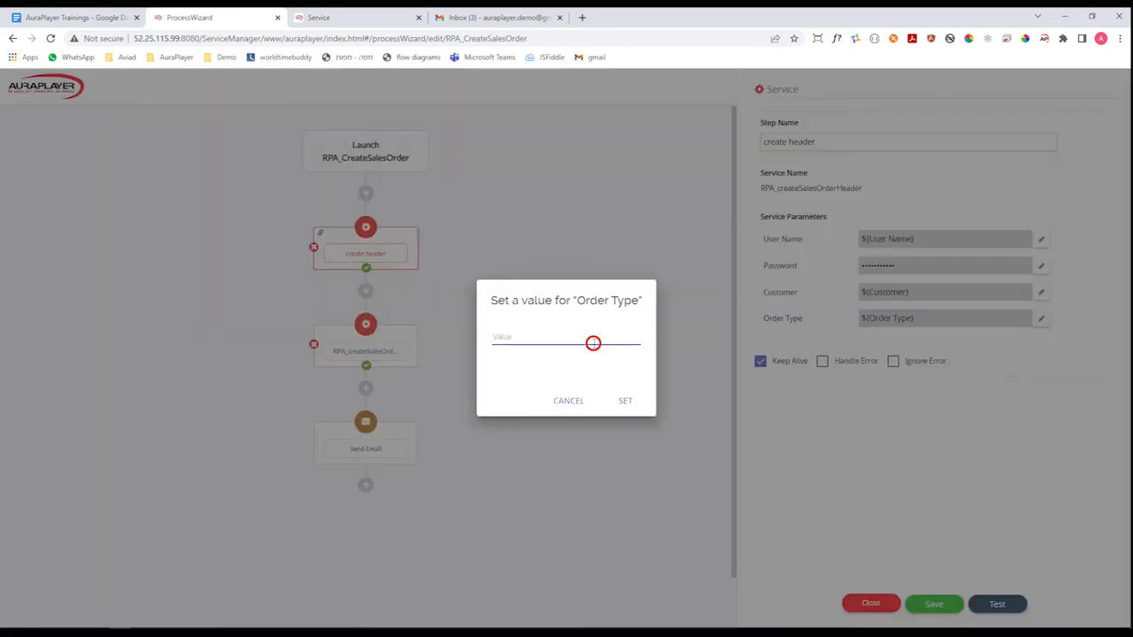
type("standardd")
key("BackSpace")
left_click(624, 402)
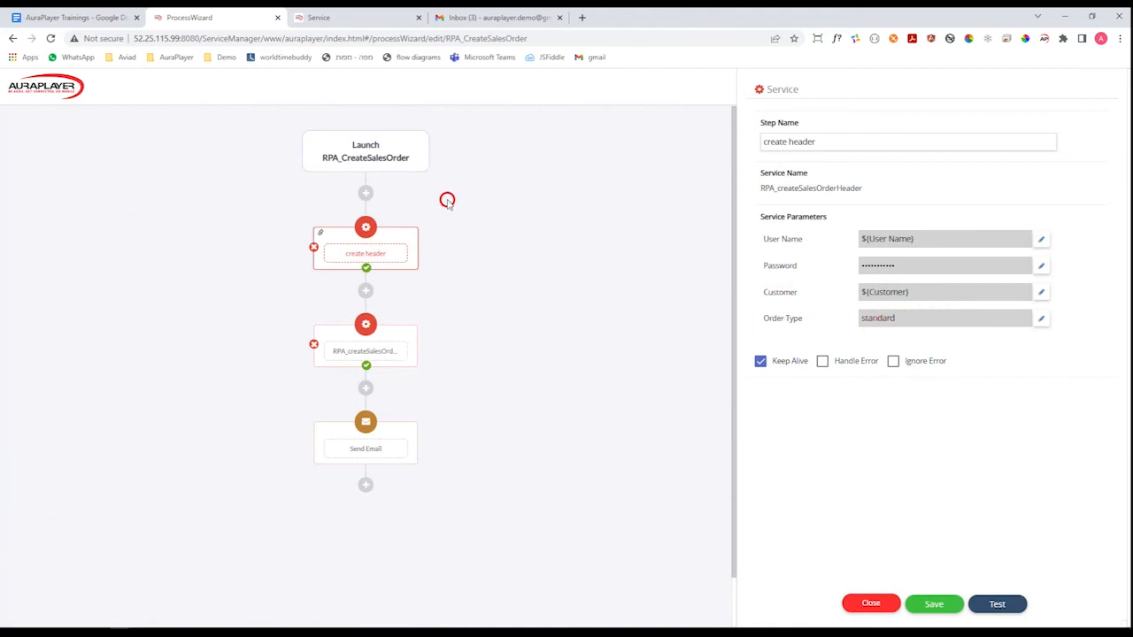
left_click(343, 148)
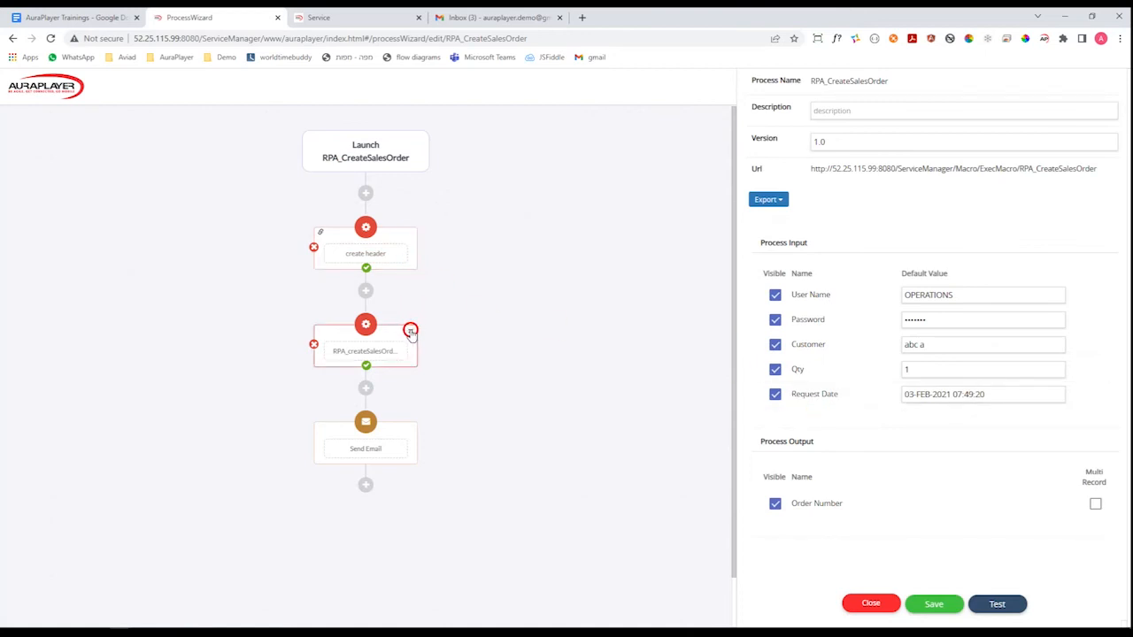
- Turn off Keep Alive for the create header step and open the settings of the RPA_createSalesOrderAddFirstLine step
left_click(388, 233)
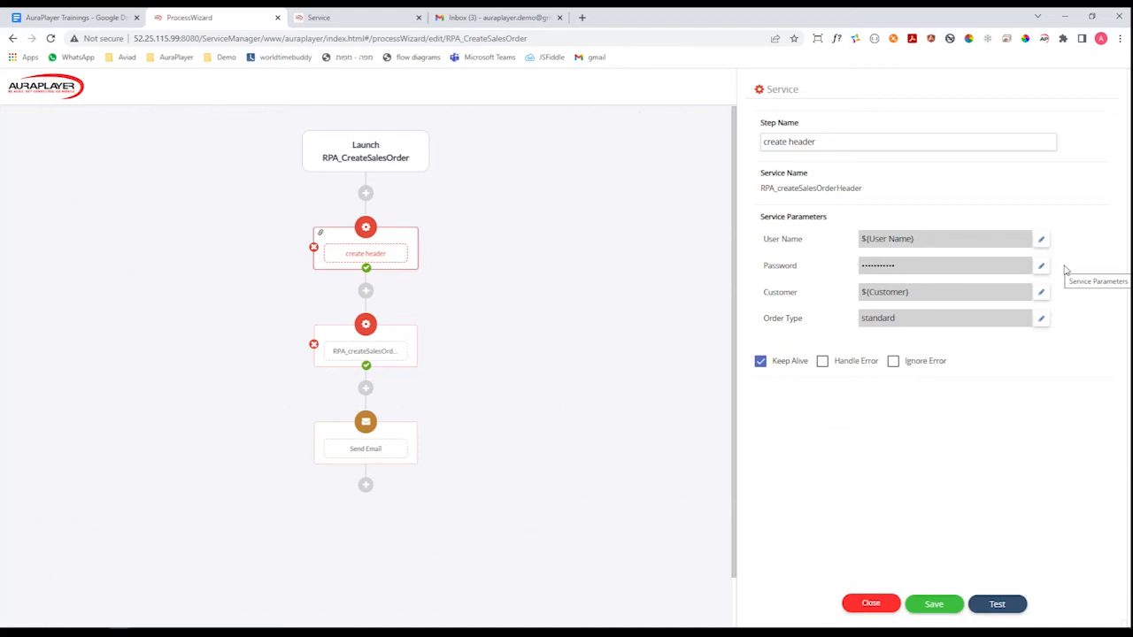
left_click(761, 361)
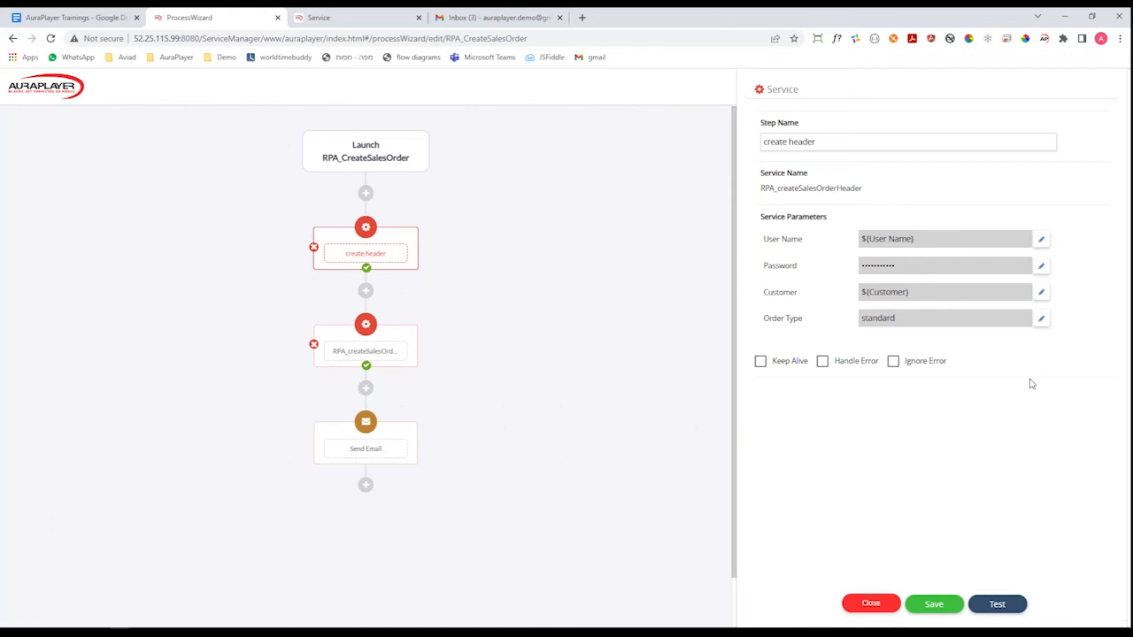
left_click(990, 382)
left_click(387, 333)
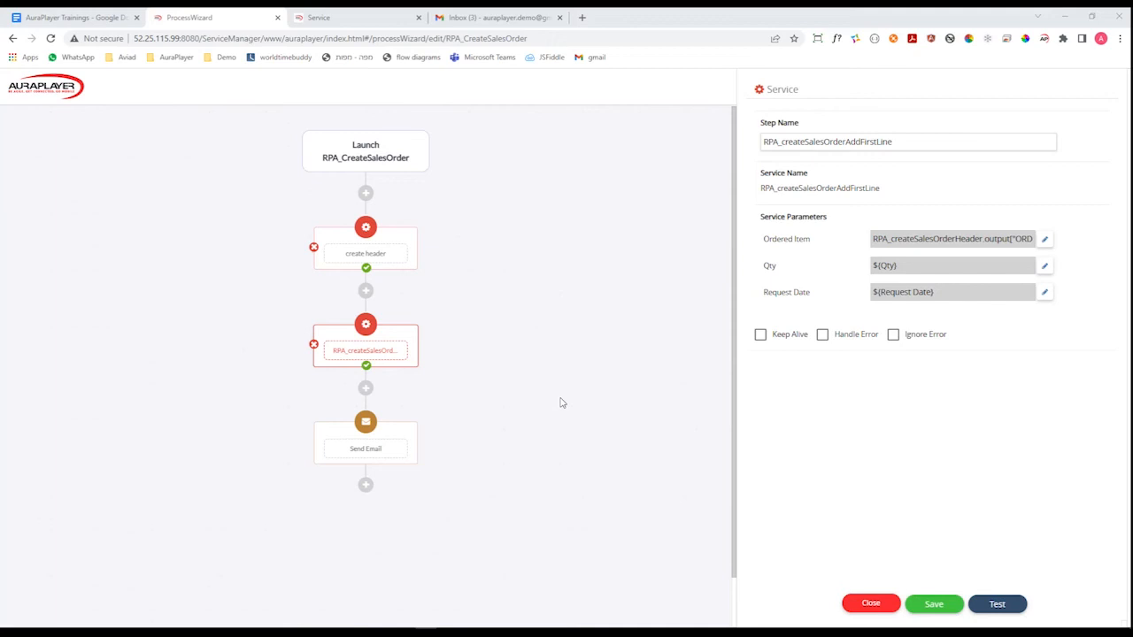
- Turn on Keep Alive for the create header step and check the options of the RPA_createSalesOrderAddFirstLine step
left_click(395, 328)
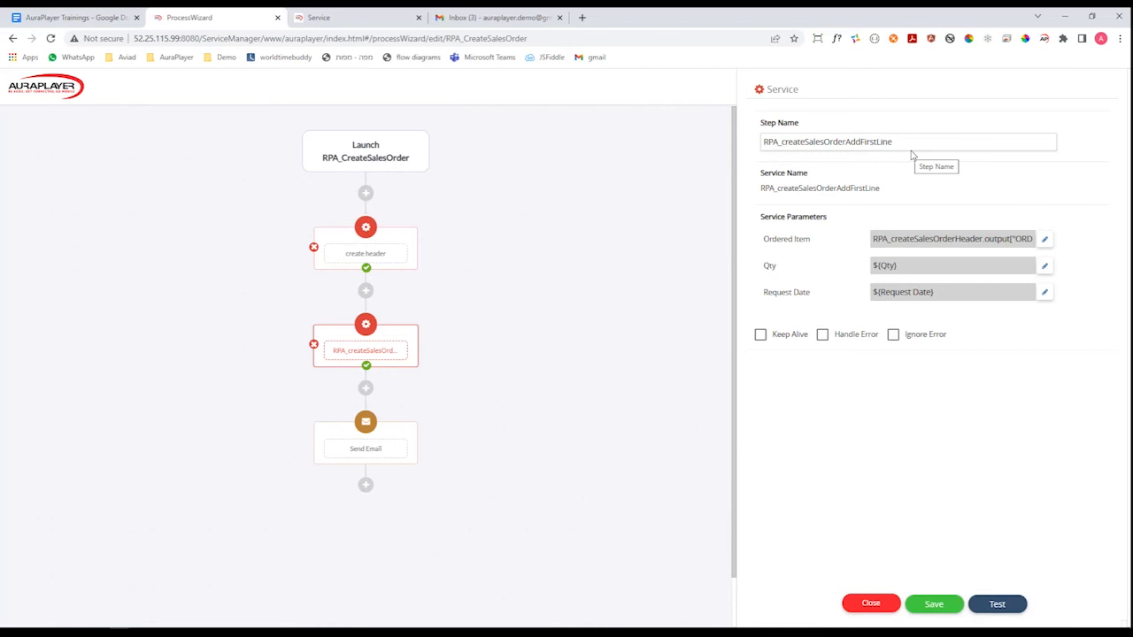
left_click(394, 237)
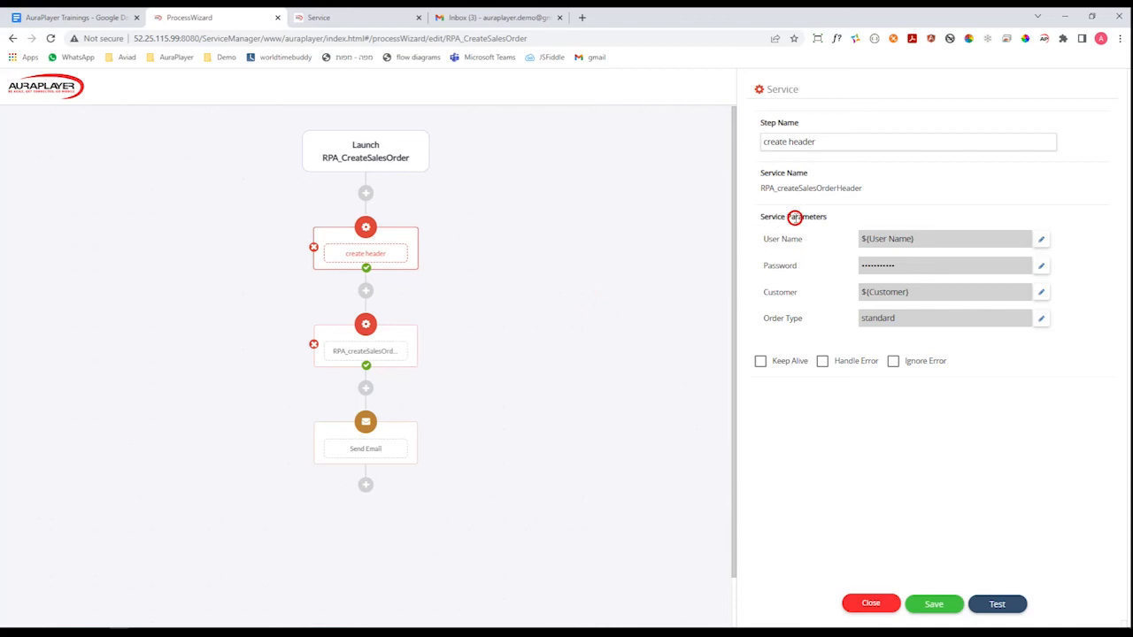
left_click(774, 363)
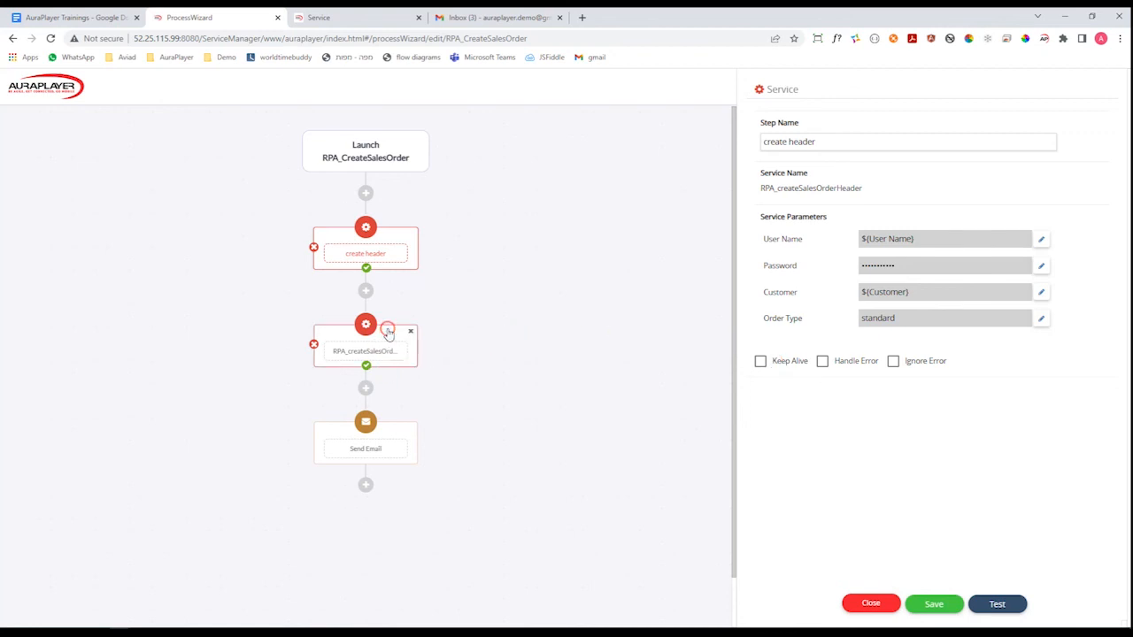
left_click(761, 363)
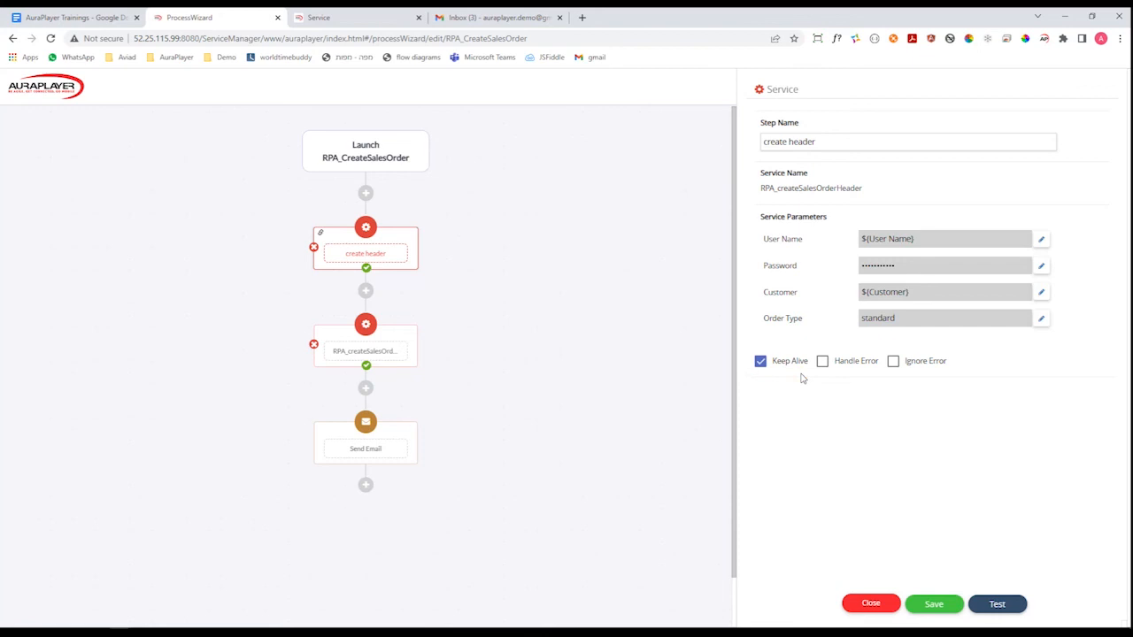
left_click(411, 364)
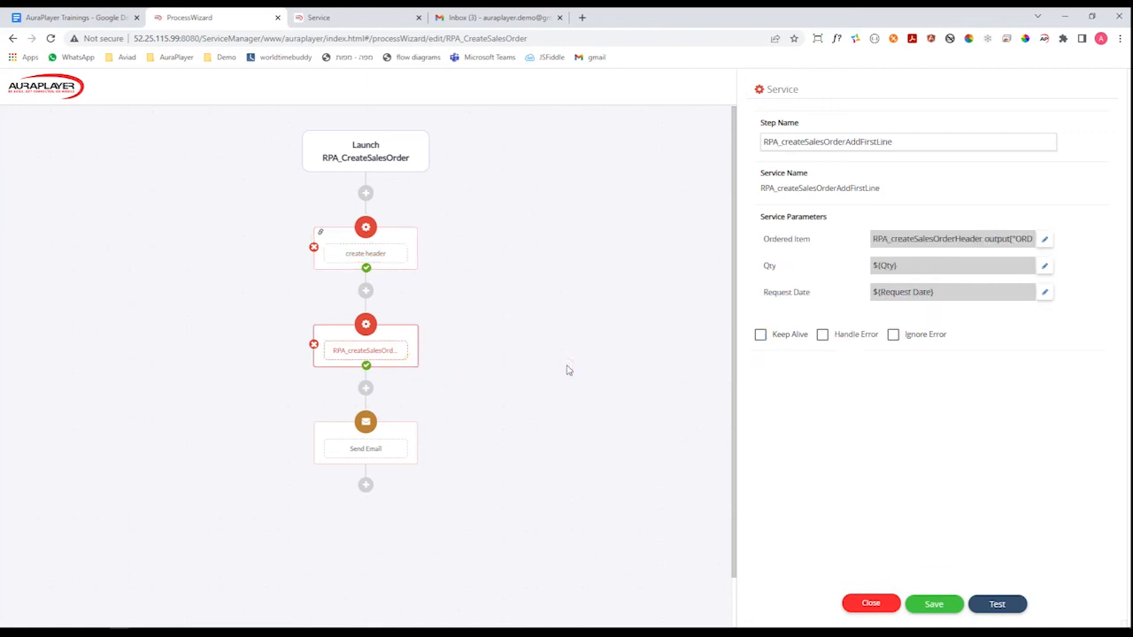
mouse_move(553, 367)
left_mouse_down()
mouse_move(455, 364)
mouse_move(469, 390)
mouse_move(789, 317)
mouse_move(745, 313)
mouse_move(812, 342)
left_mouse_up()
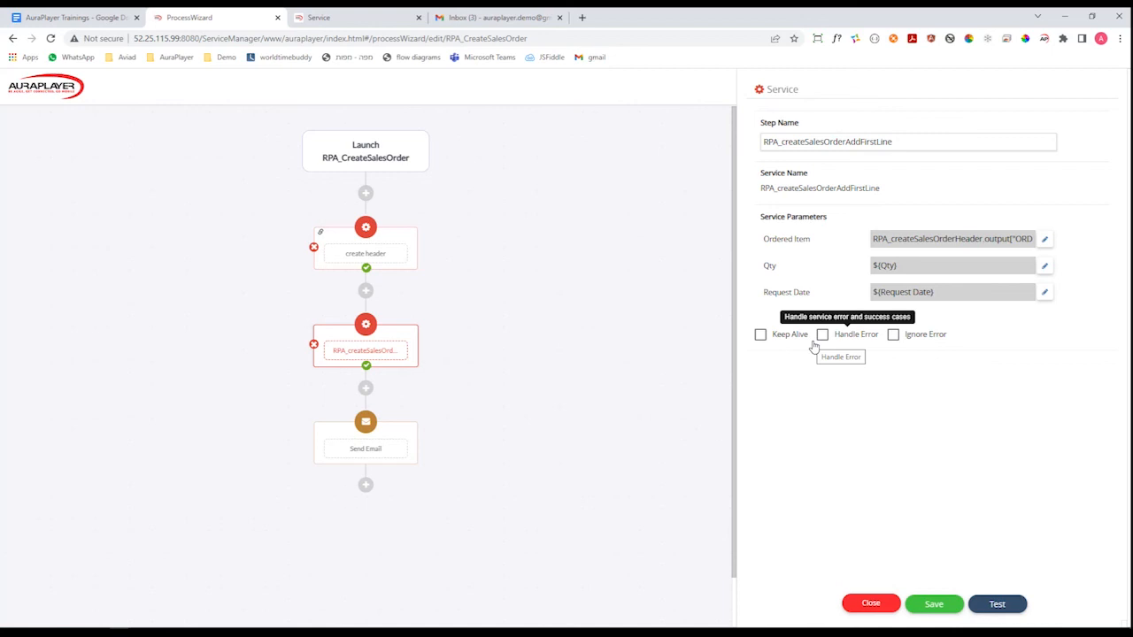
- Try the Ignore Error option on the create header step, and turn it back off
left_click(379, 241)
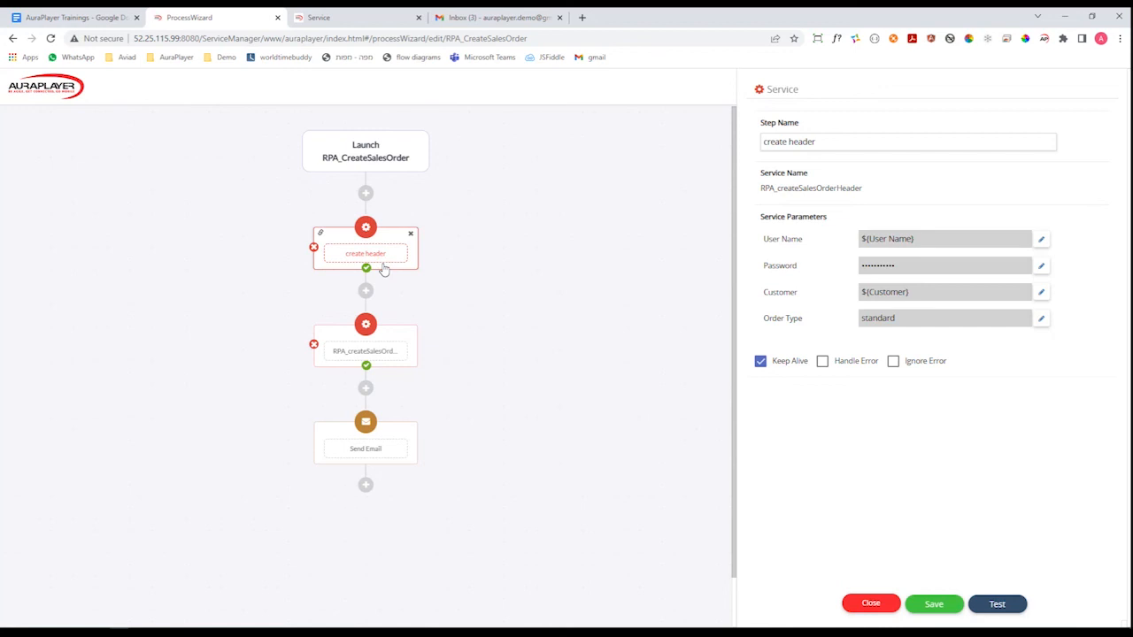
left_click(894, 363)
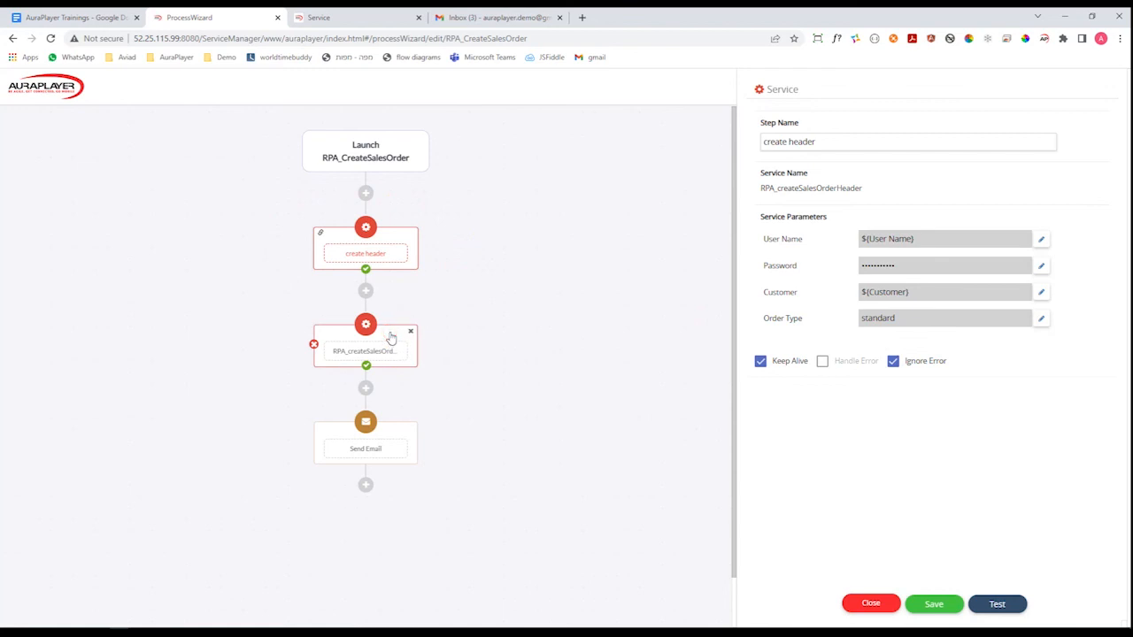
left_click(823, 363)
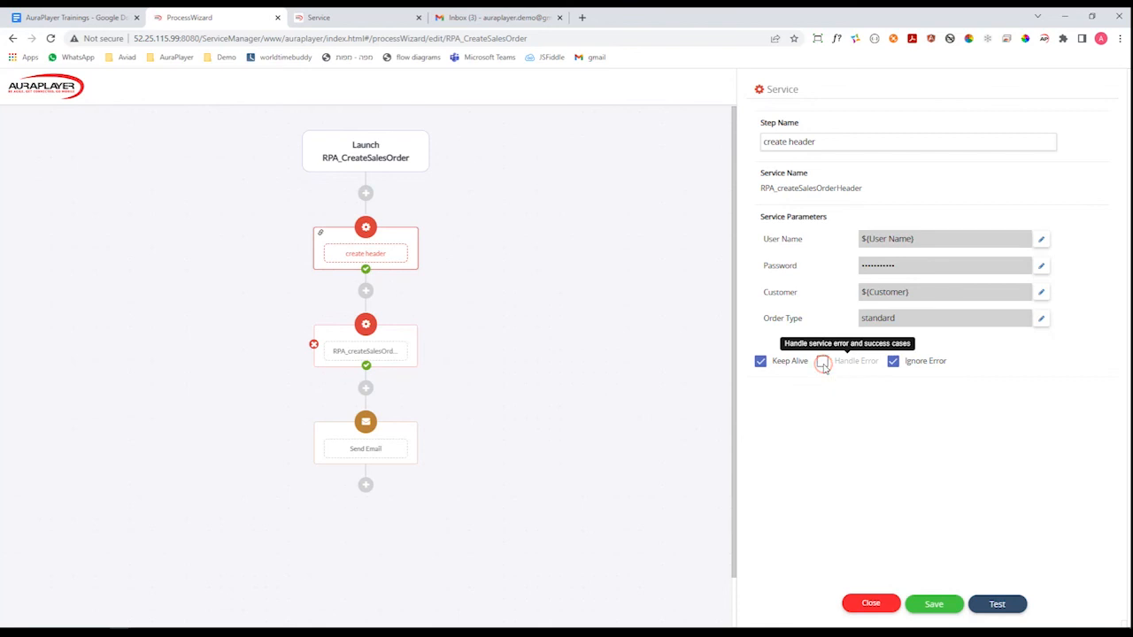
left_click(894, 362)
- Turn on Handle Error for the create header step and add a Send Email step before Throw Error in its error branch
left_click(825, 363)
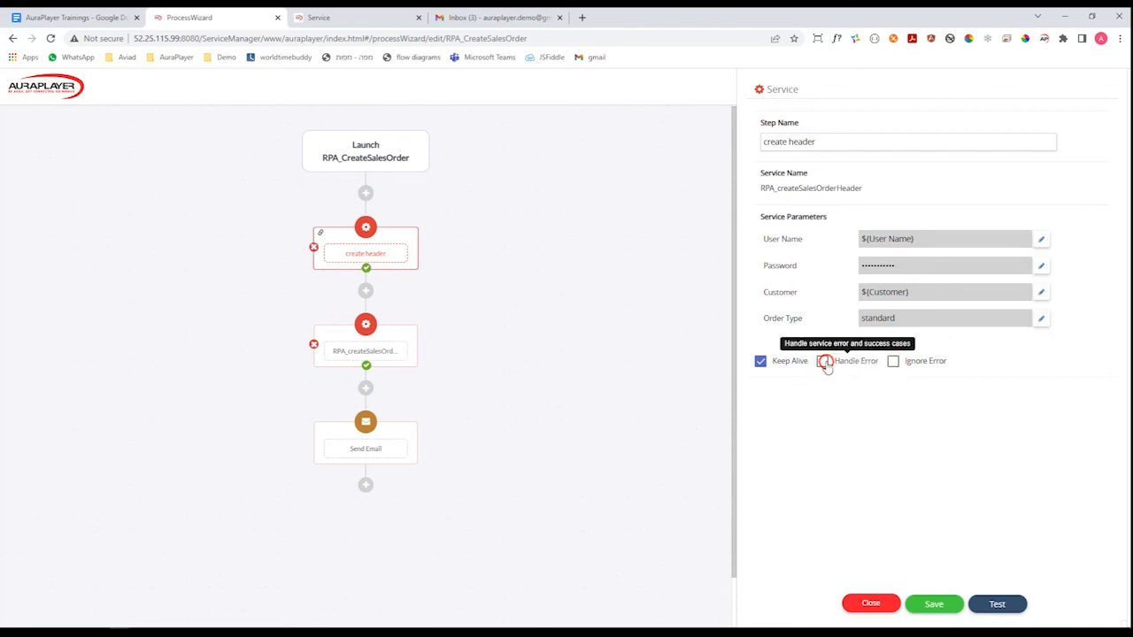
left_click(823, 362)
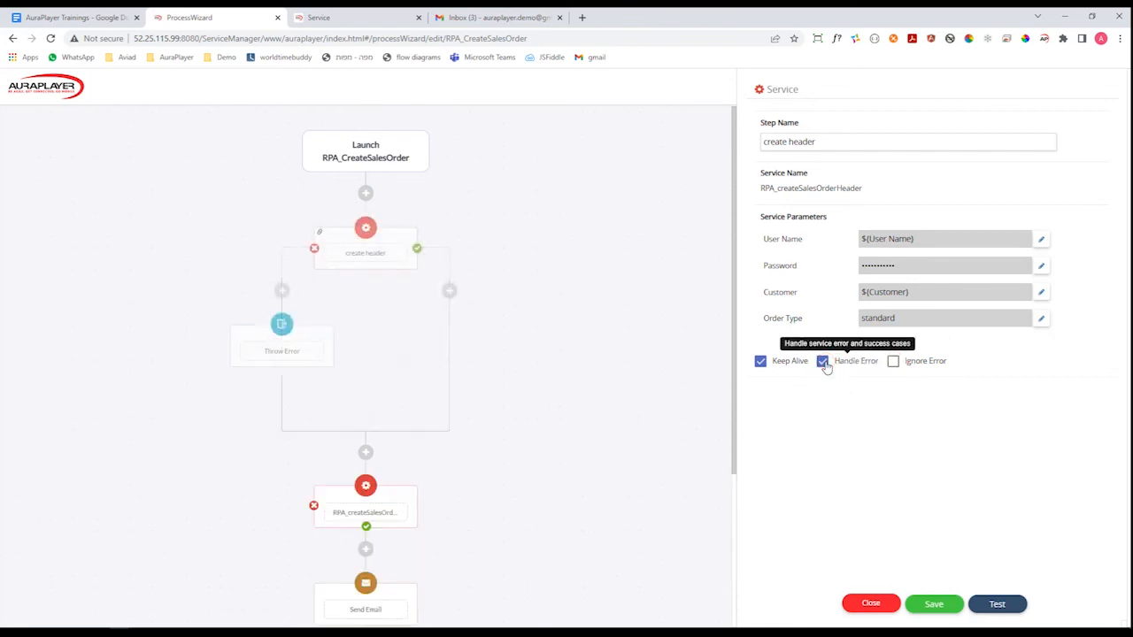
left_click(469, 341)
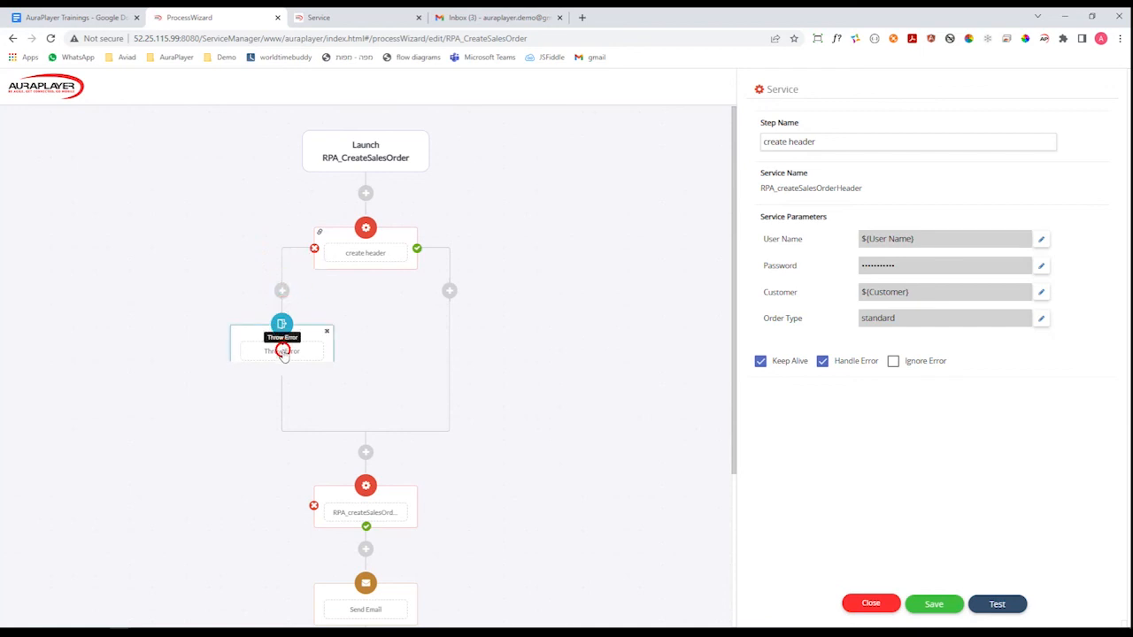
left_click(281, 290)
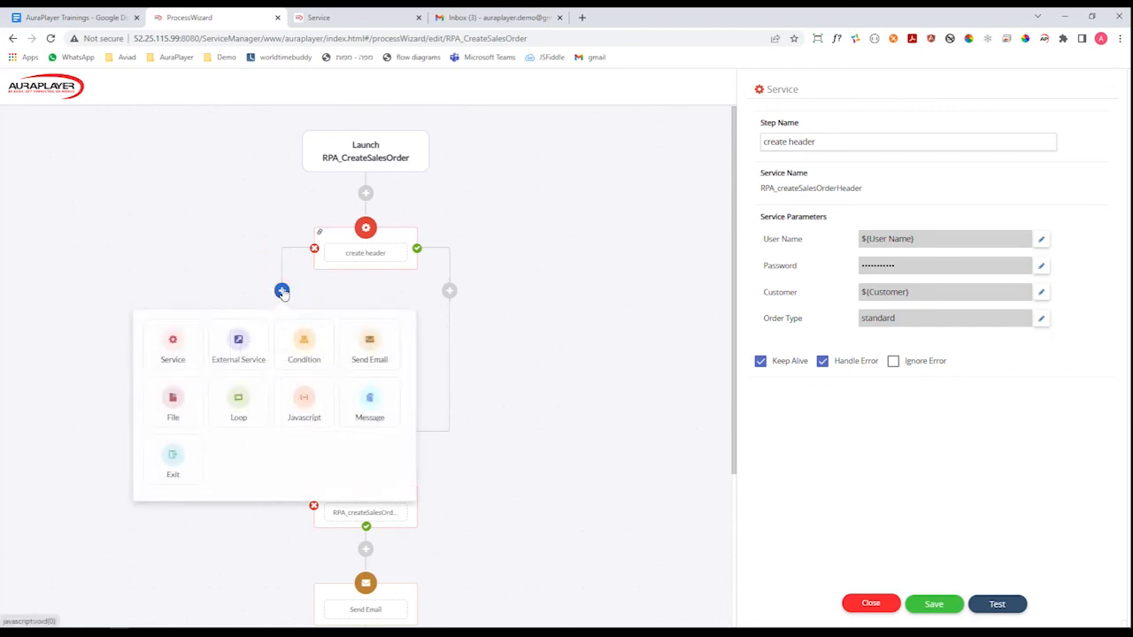
left_click(363, 348)
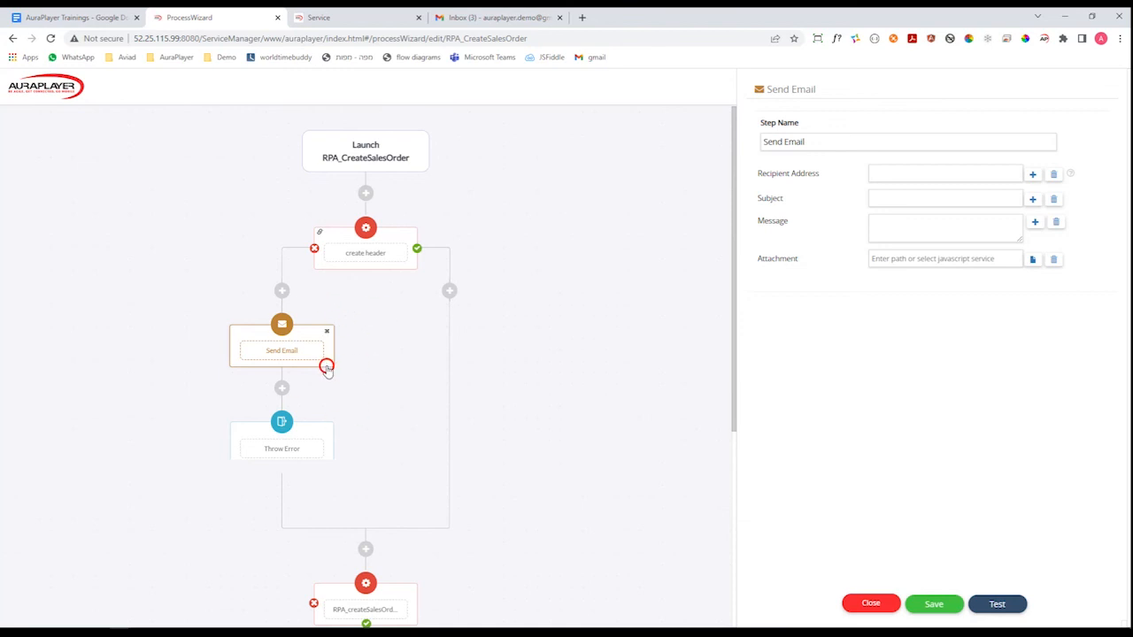
- Check the Throw Error step's Command Type options and delete that step from the error branch
left_click(285, 452)
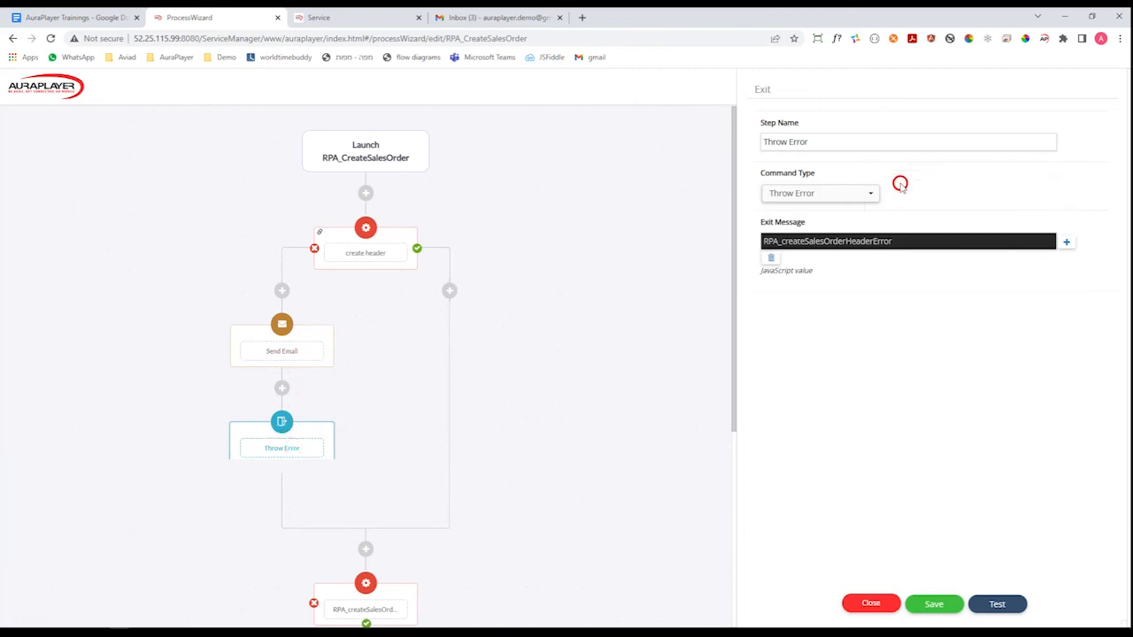
left_click(840, 193)
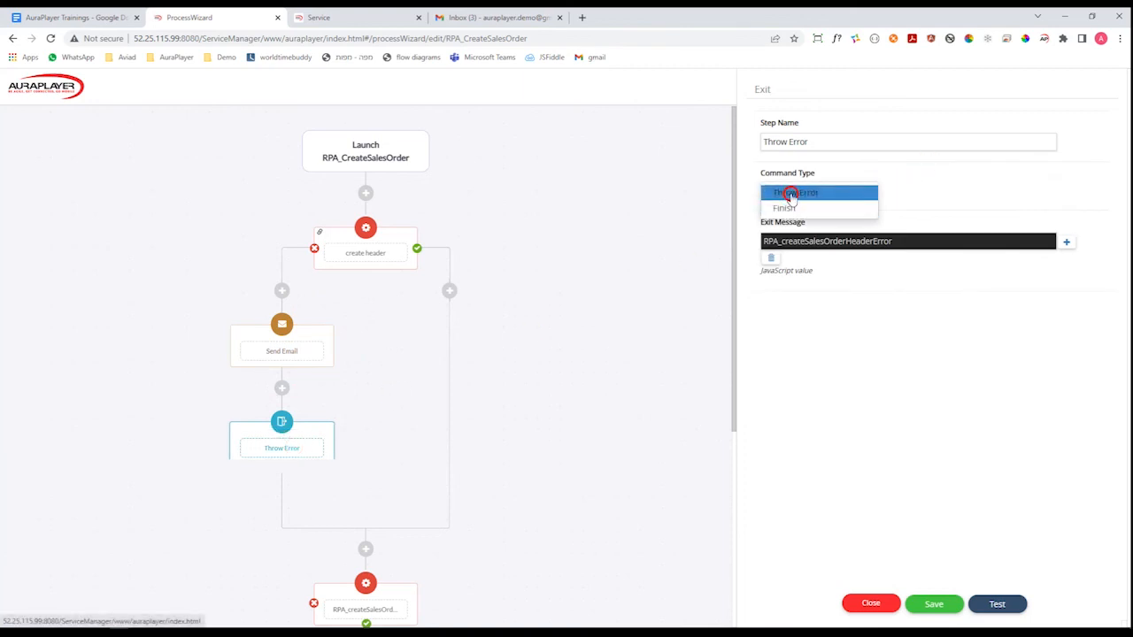
left_click(329, 424)
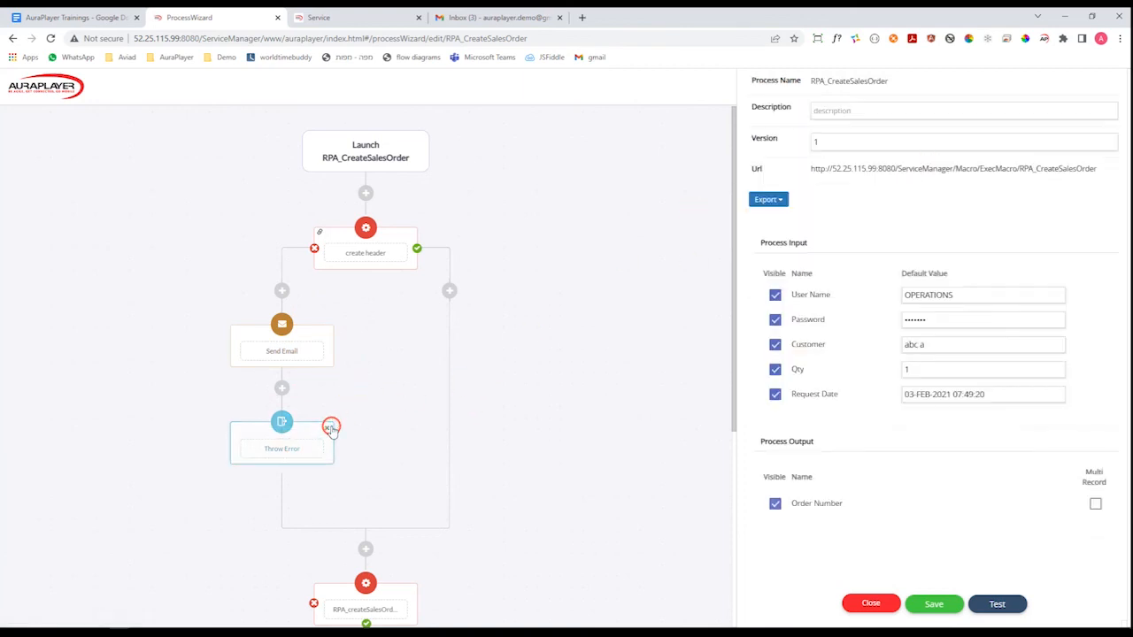
left_click(297, 403)
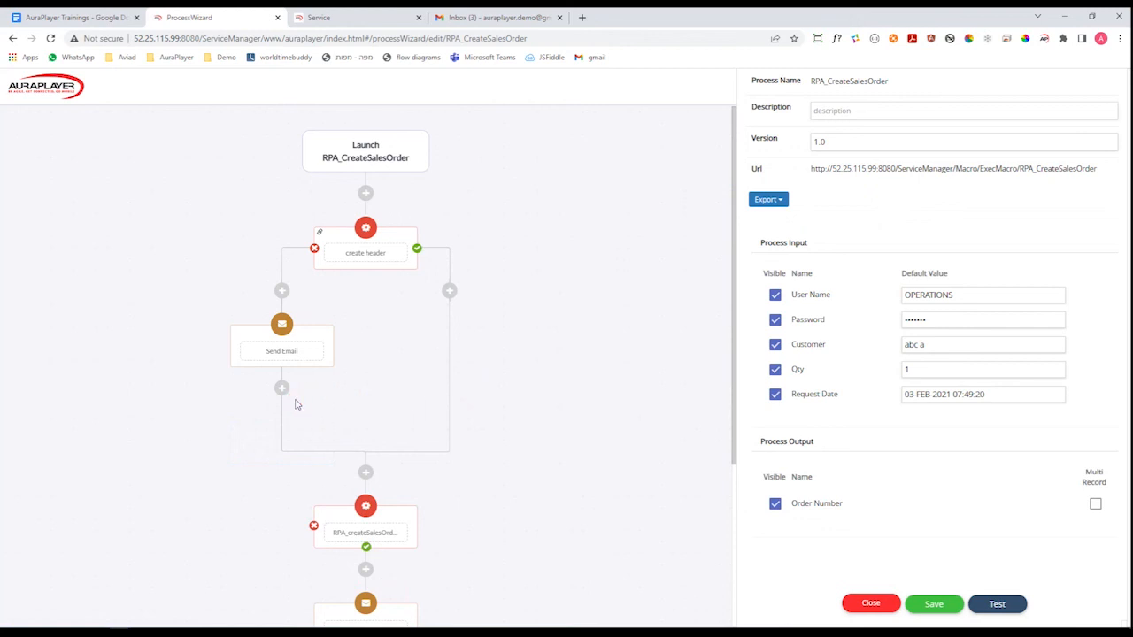
- Turn off Handle Error for the create header step to remove its error and success branches
left_click(390, 240)
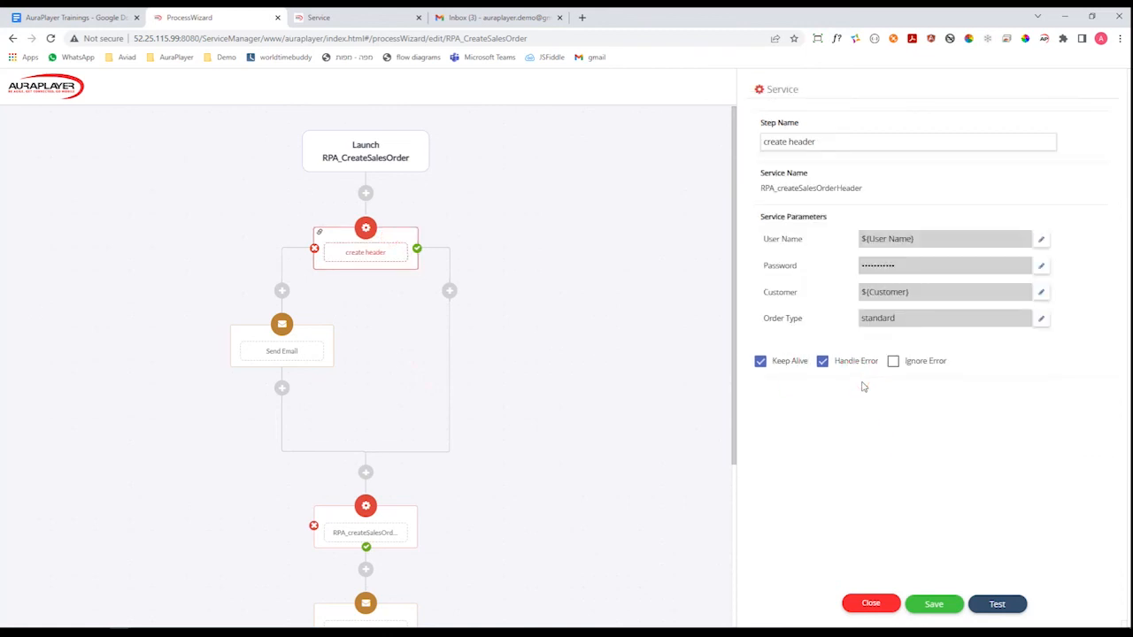
left_click(822, 361)
left_click(848, 425)
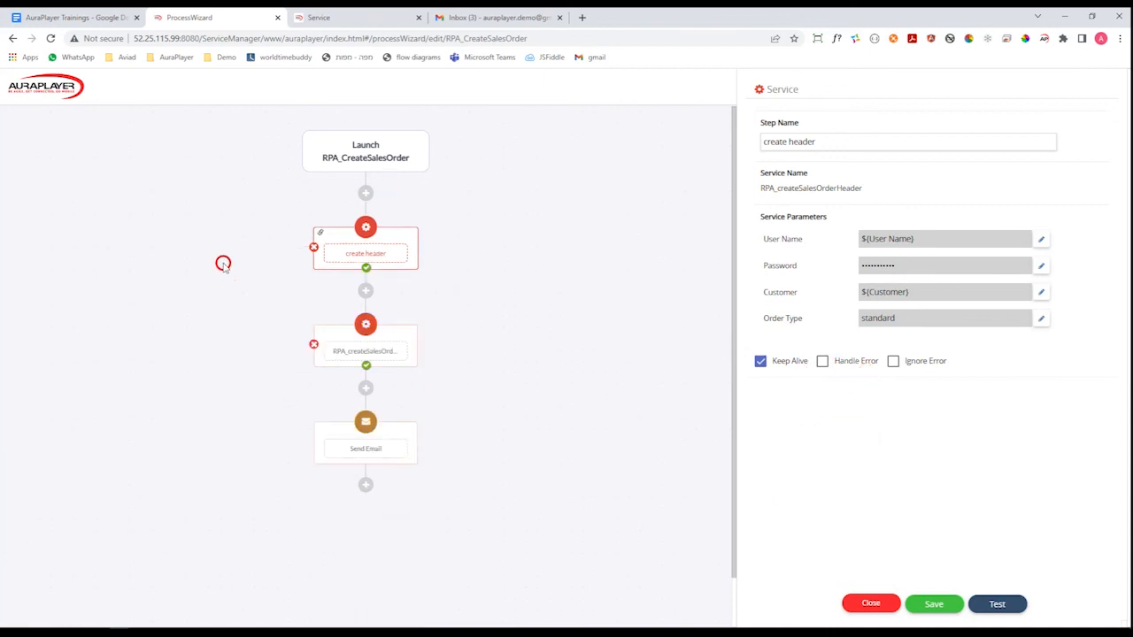